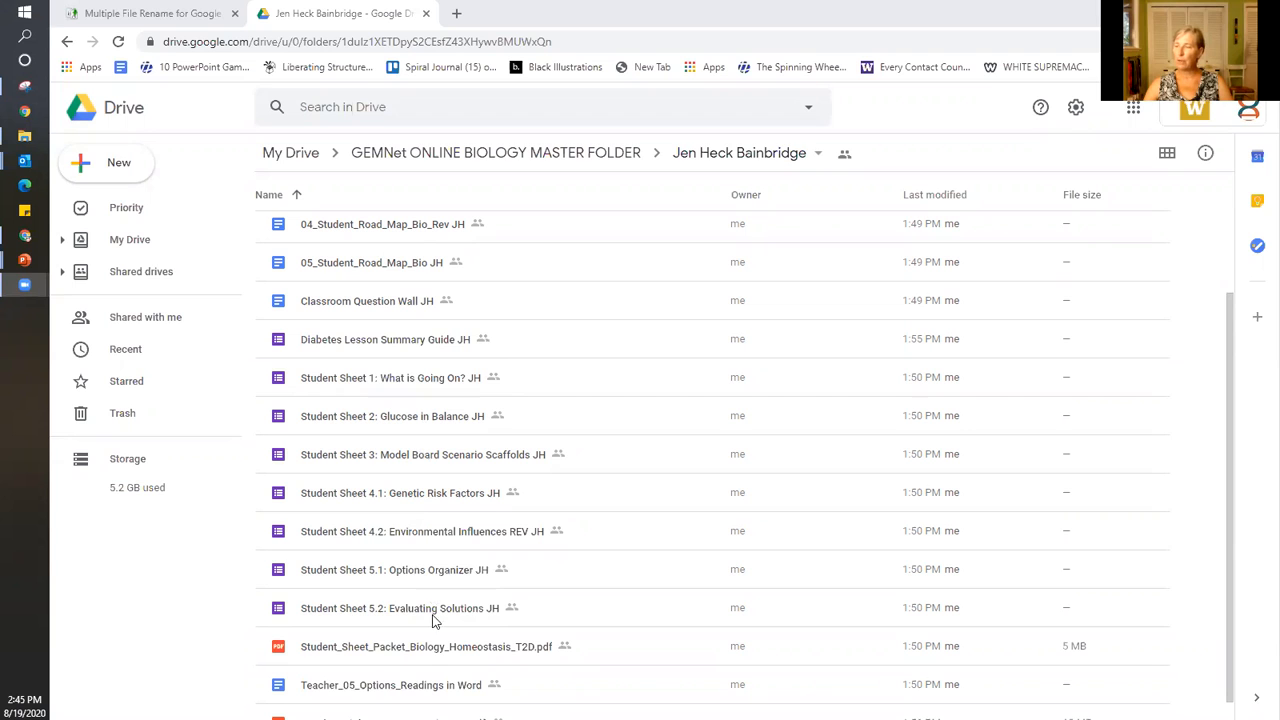
Open the 01_Student_Road_Map_Bio JH document from the teacher's Drive folder
{"action": "scroll", "coordinate": [662, 614], "scroll_direction": "down", "scroll_amount": 1}
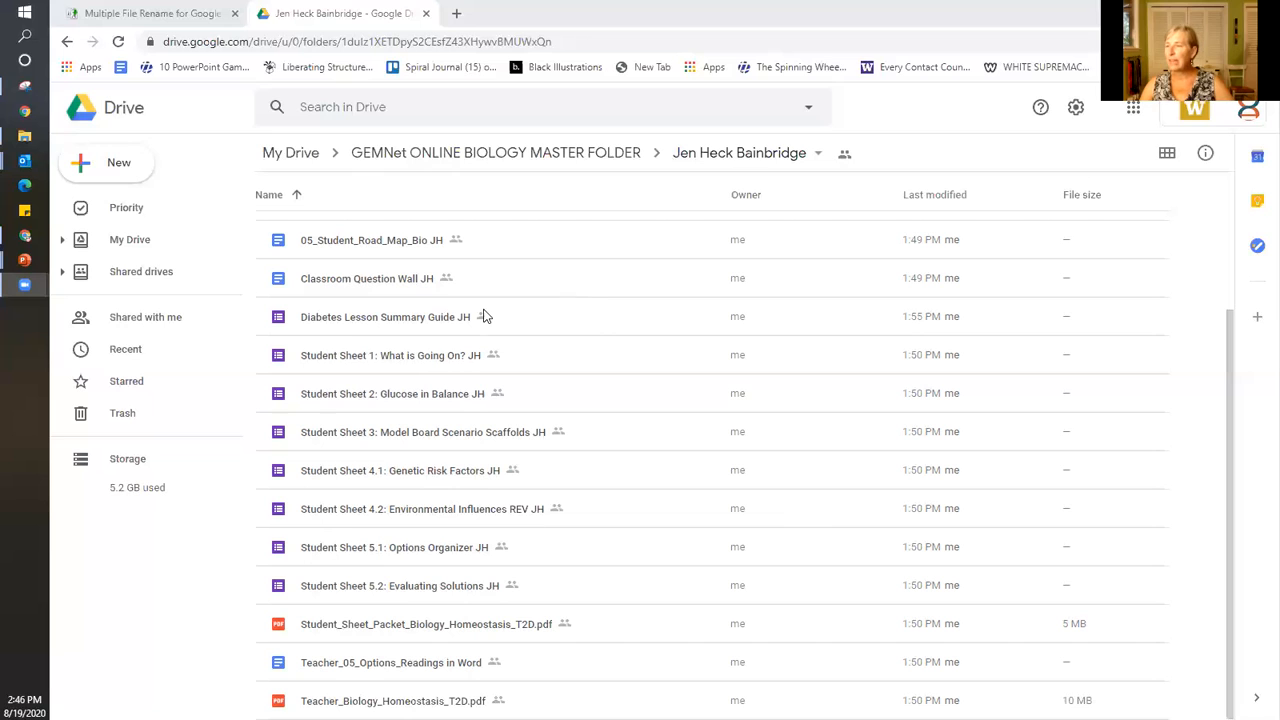
{"action": "scroll", "coordinate": [501, 288], "scroll_direction": "up", "scroll_amount": 3}
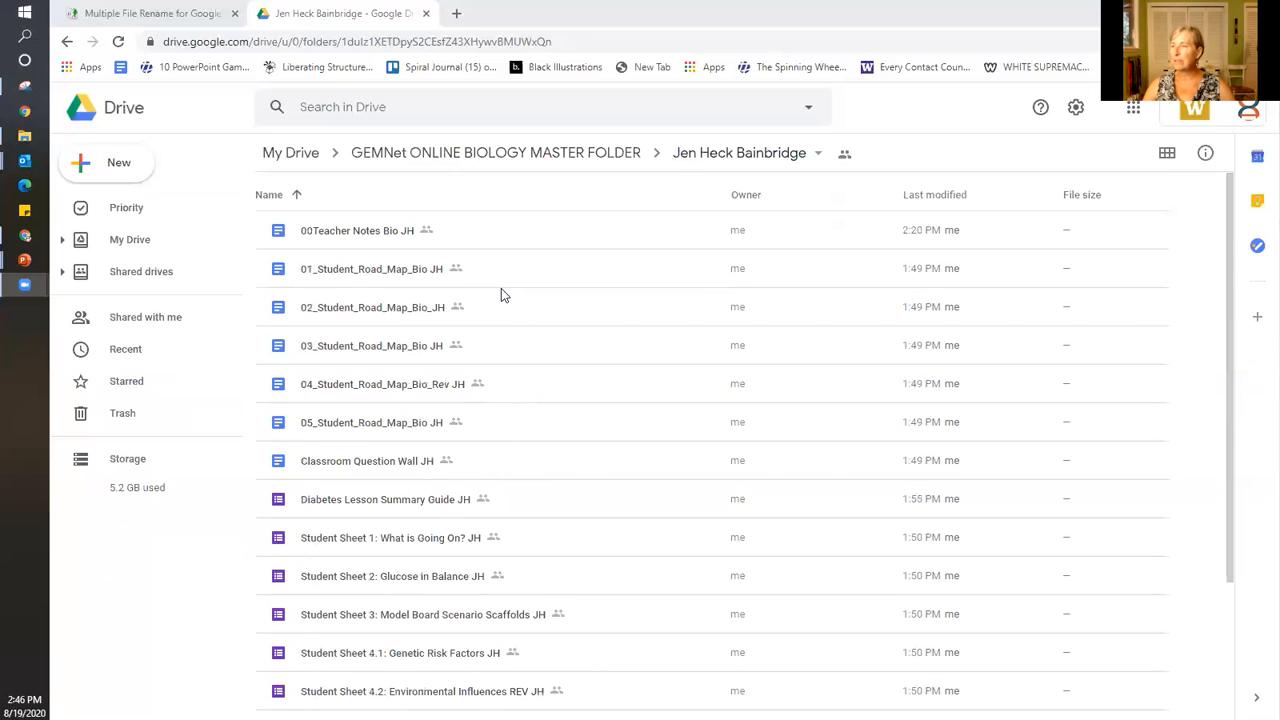
{"action": "left_click", "coordinate": [400, 270]}
{"action": "double_click", "coordinate": [400, 270]}
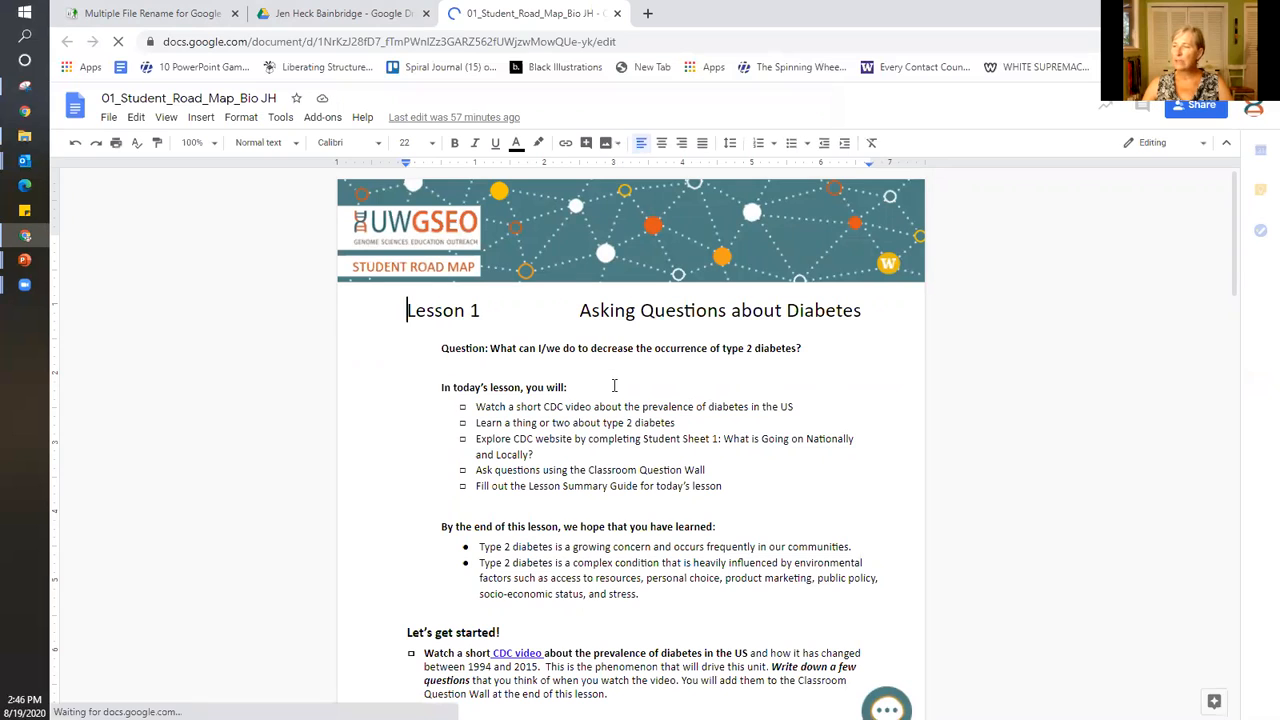
Delete the "<INSERT LINK HERE:" placeholder and closing bracket around the Student Sheet 1 title in the Explore CDC website item
{"action": "scroll", "coordinate": [611, 387], "scroll_direction": "down", "scroll_amount": 1}
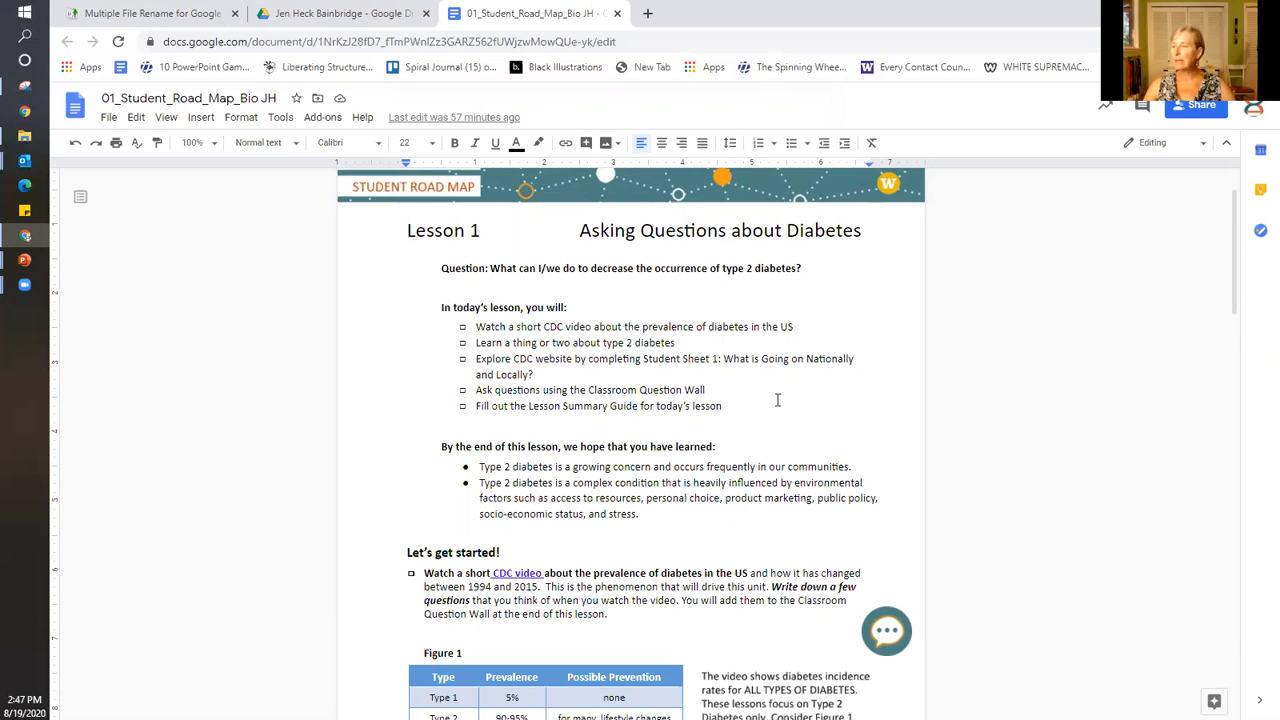
{"action": "scroll", "coordinate": [778, 398], "scroll_direction": "down", "scroll_amount": 1}
{"action": "scroll", "coordinate": [776, 400], "scroll_direction": "down", "scroll_amount": 2}
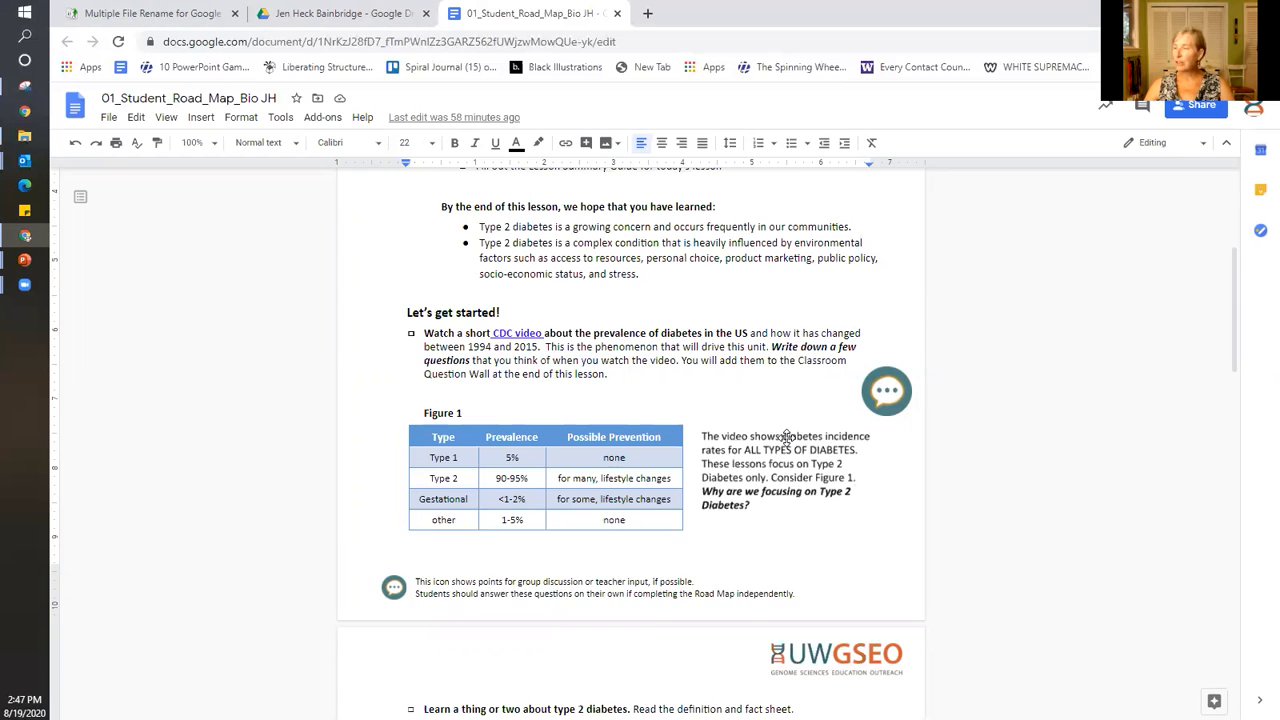
{"action": "scroll", "coordinate": [780, 430], "scroll_direction": "down", "scroll_amount": 4}
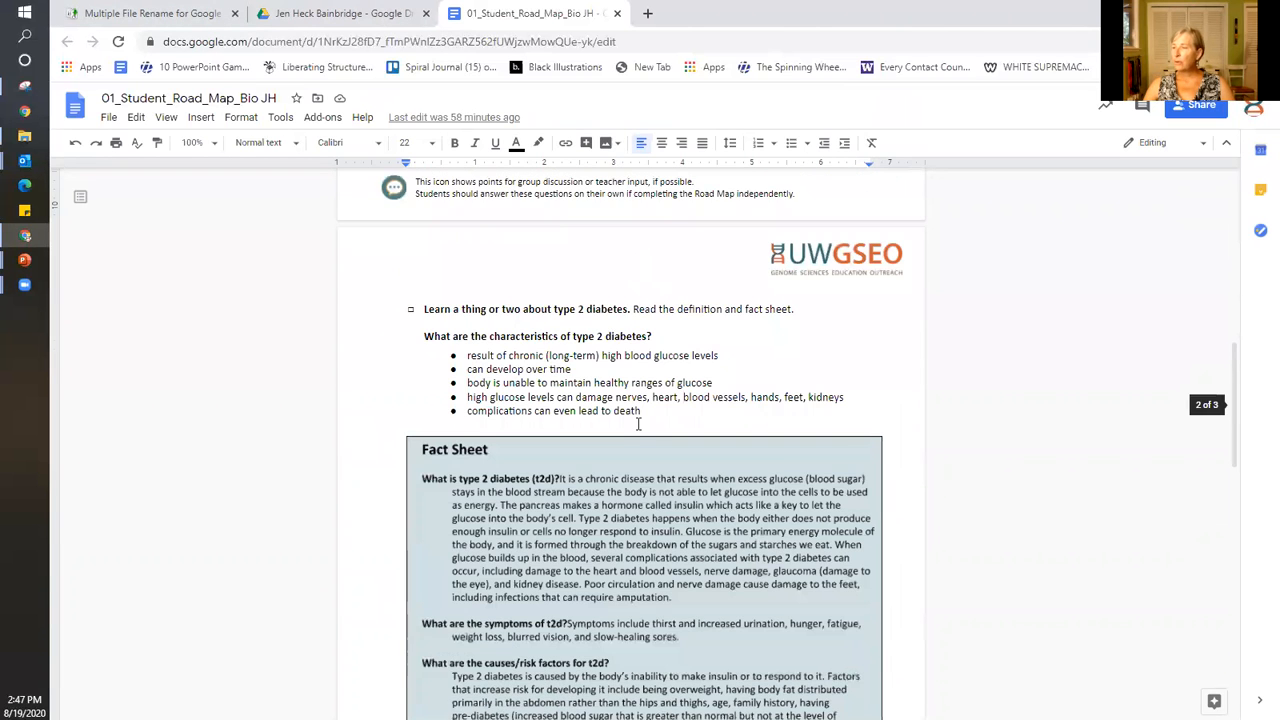
{"action": "scroll", "coordinate": [638, 424], "scroll_direction": "down", "scroll_amount": 2}
{"action": "scroll", "coordinate": [636, 423], "scroll_direction": "down", "scroll_amount": 4}
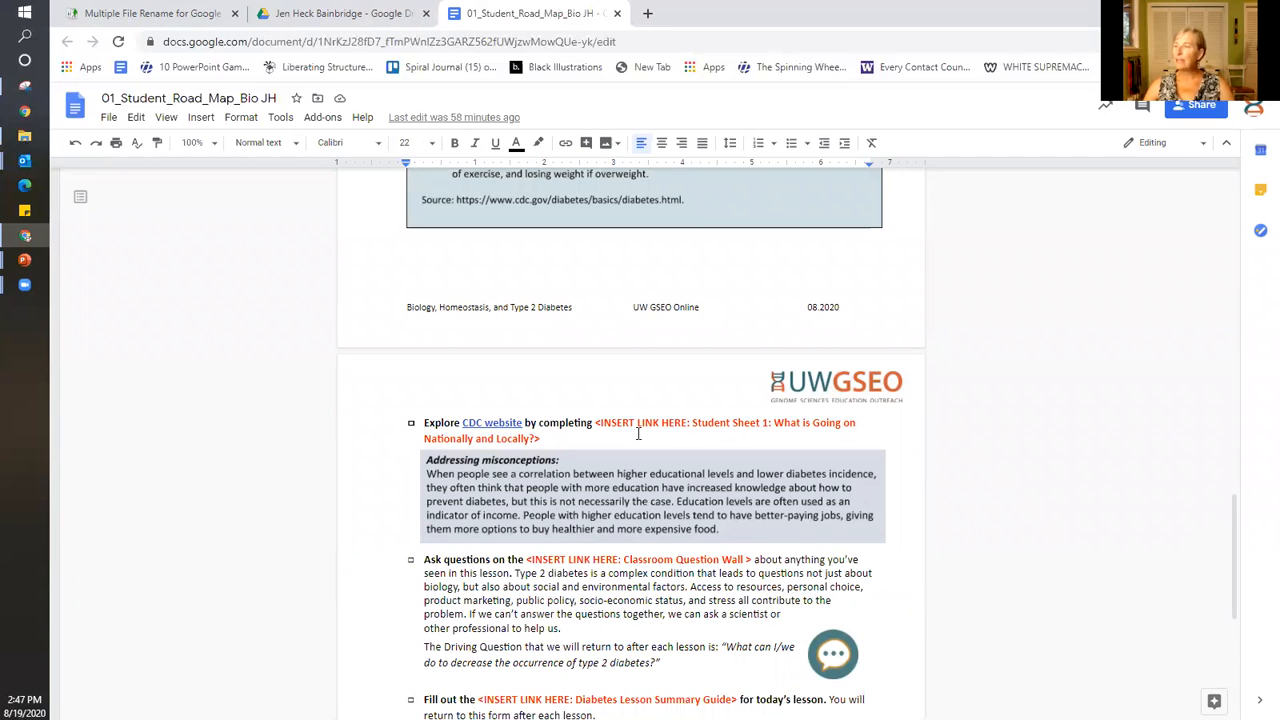
{"action": "left_click_drag", "start_coordinate": [692, 420], "coordinate": [597, 423]}
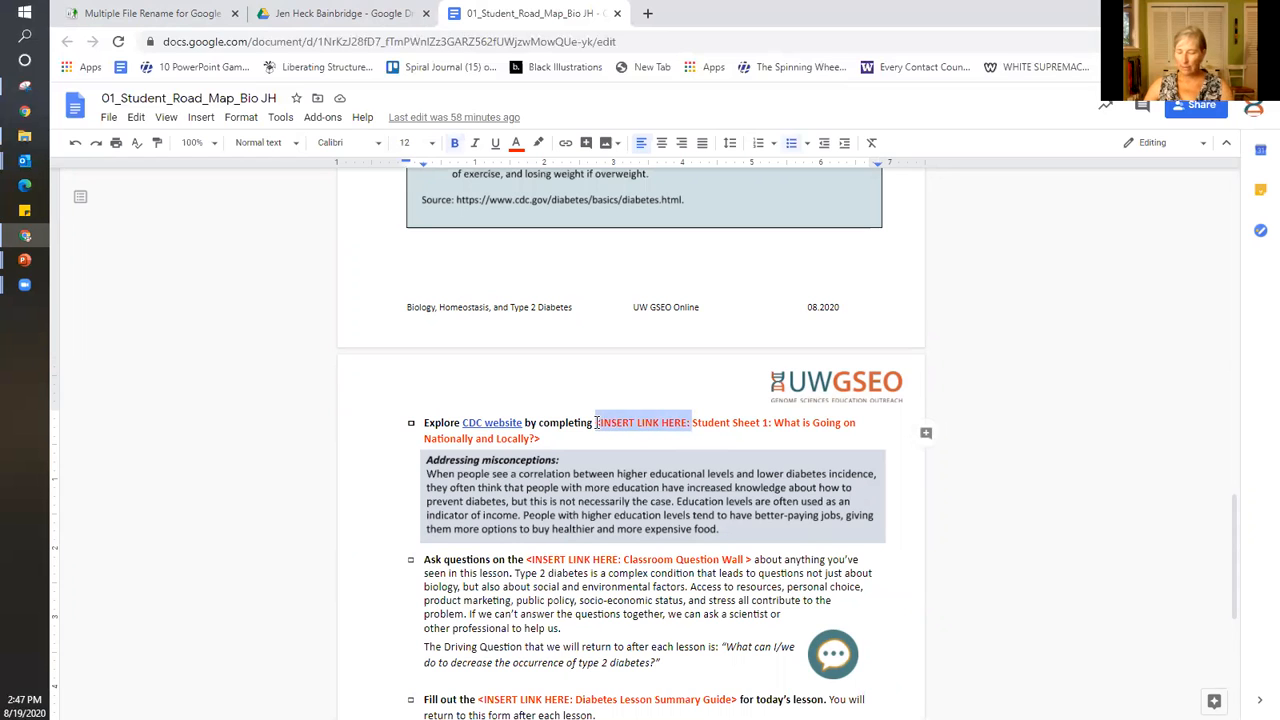
{"action": "key", "text": "BackSpace"}
{"action": "left_click", "coordinate": [878, 422]}
{"action": "key", "text": "BackSpace"}
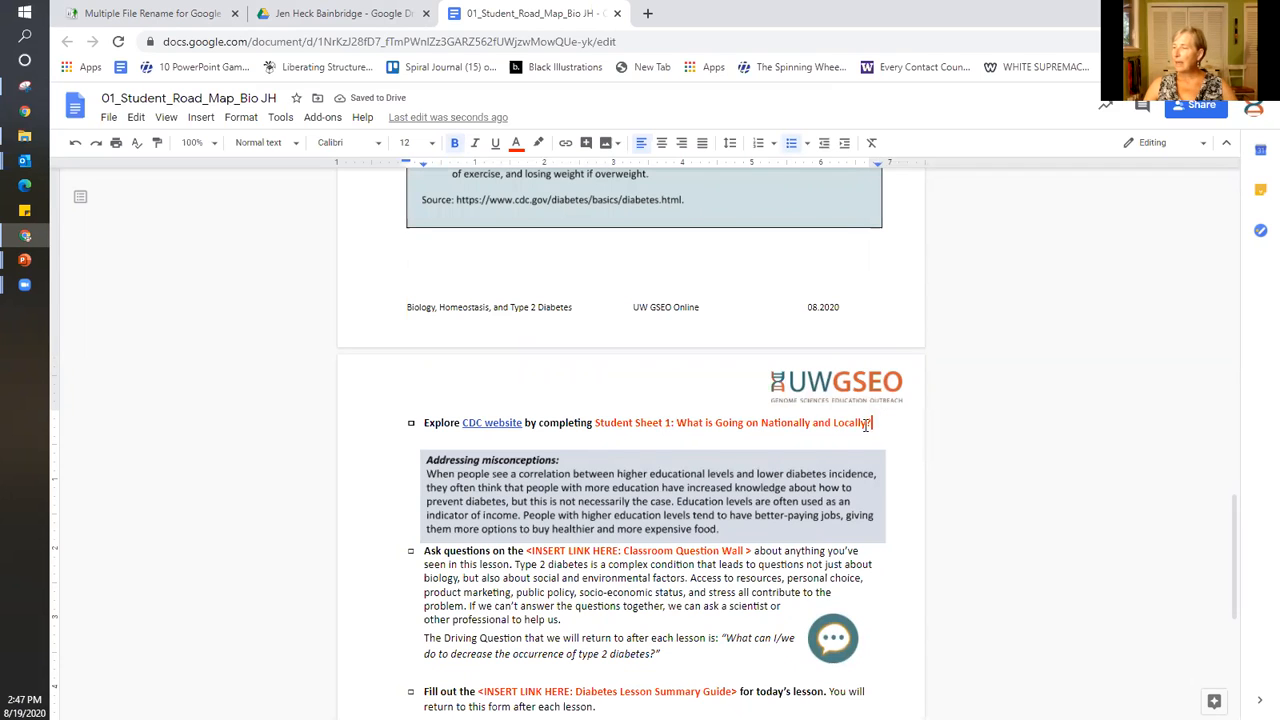
Select the Student Sheet 1 title, then open the "Student Sheet 1: What is Going On? JH" form from Drive and copy its send link
{"action": "left_click_drag", "start_coordinate": [871, 422], "coordinate": [597, 422]}
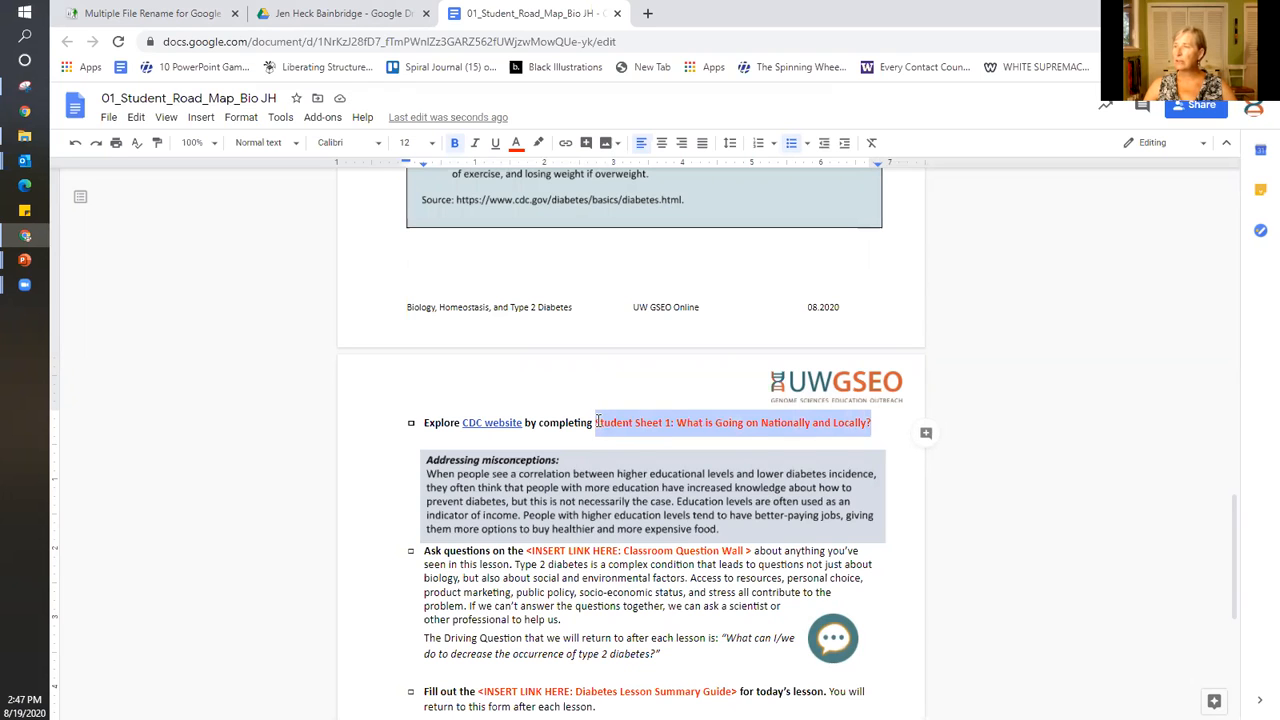
{"action": "left_click", "coordinate": [358, 15]}
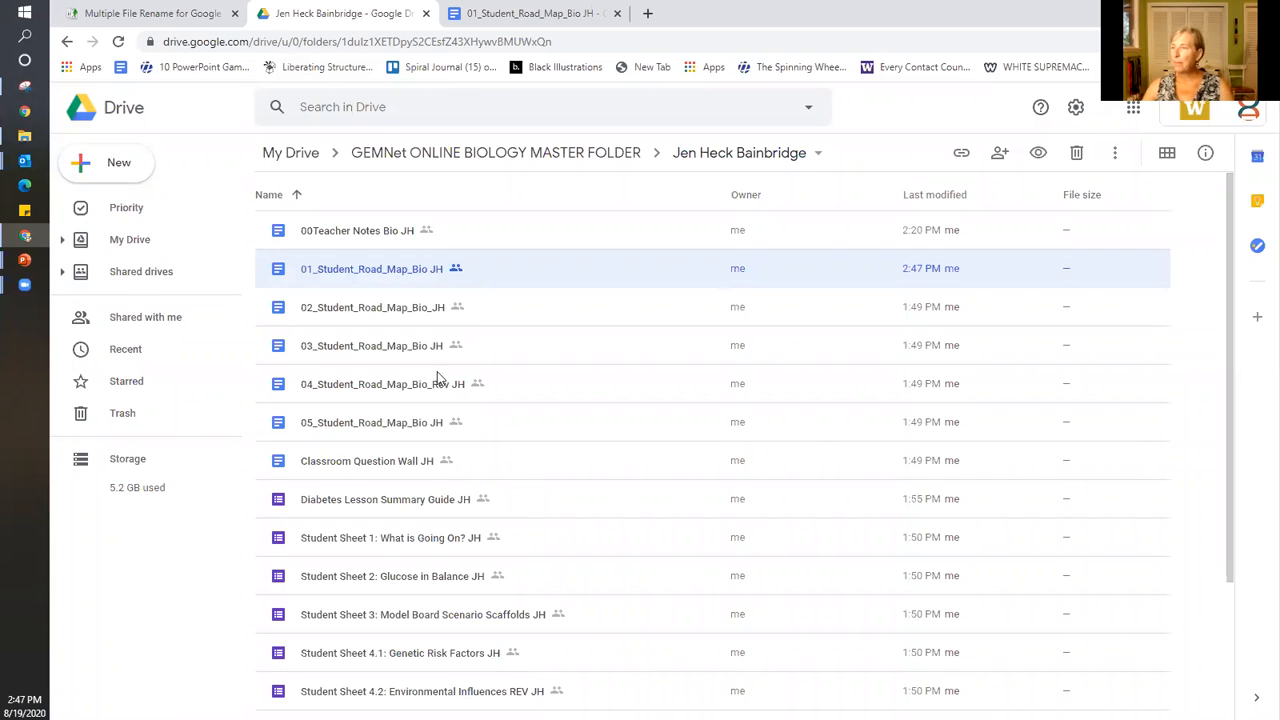
{"action": "double_click", "coordinate": [380, 540]}
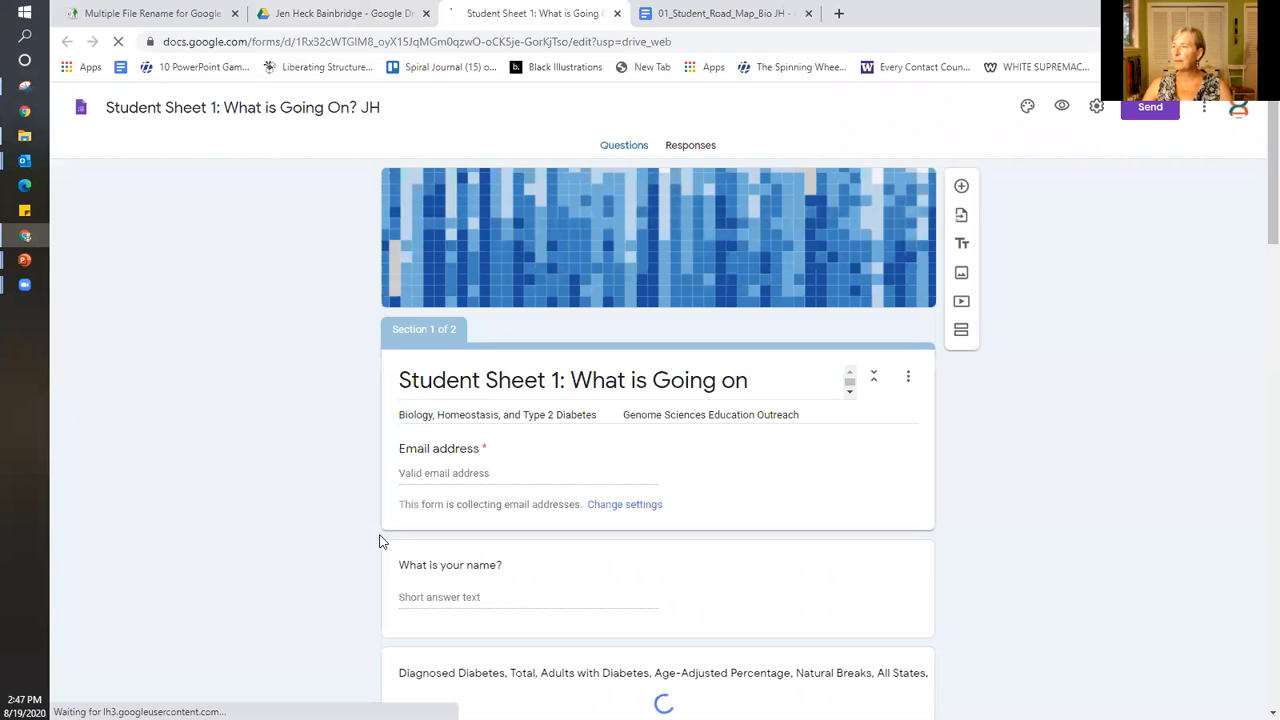
{"action": "left_click", "coordinate": [1147, 110]}
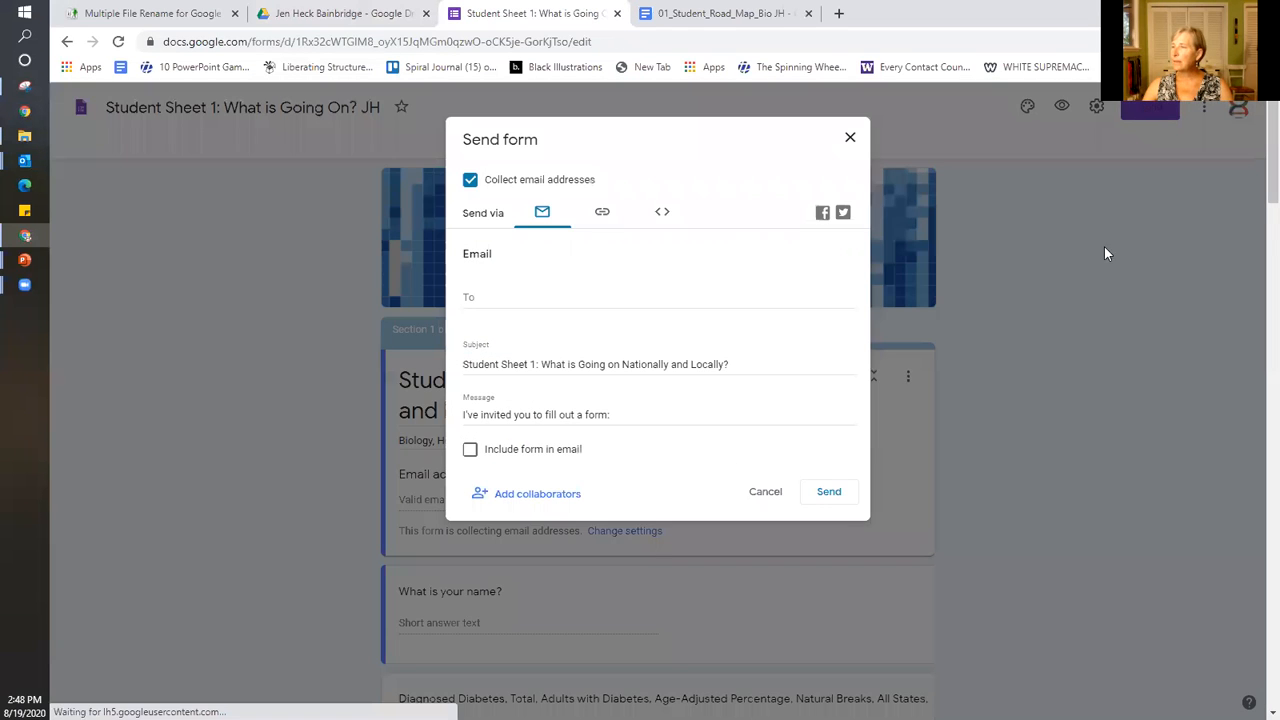
{"action": "left_click", "coordinate": [603, 216]}
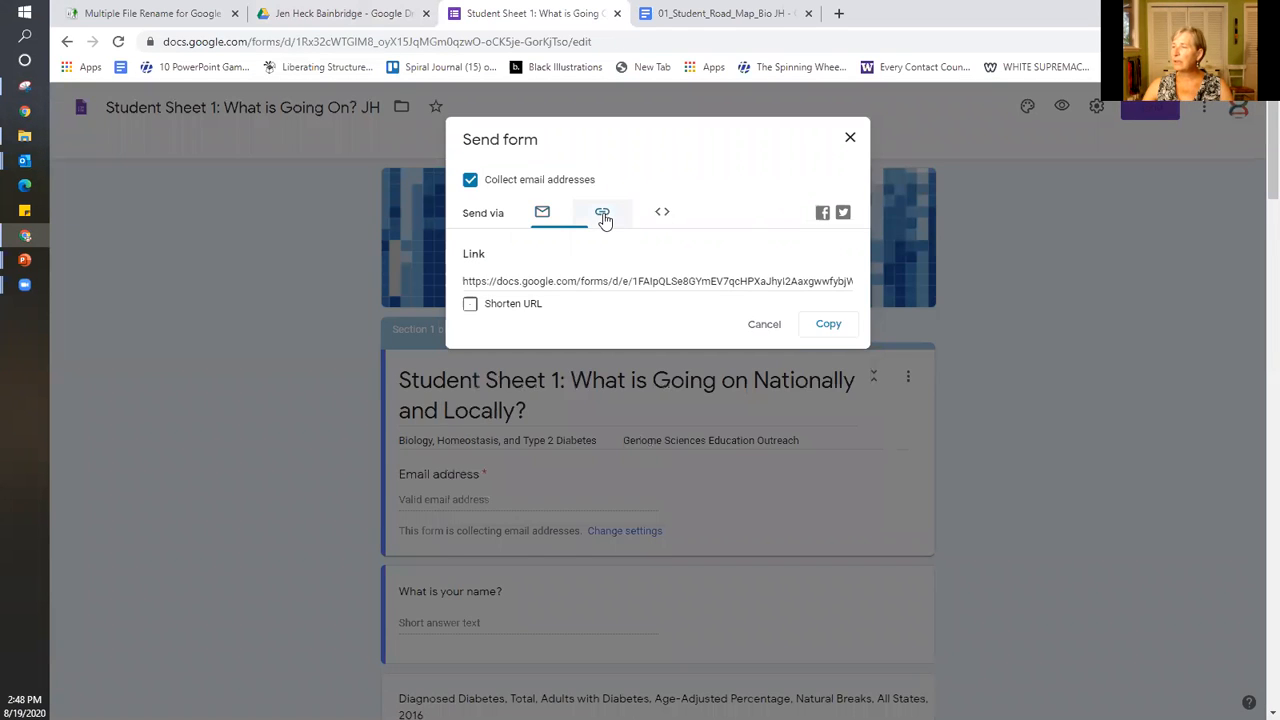
{"action": "left_click", "coordinate": [834, 326]}
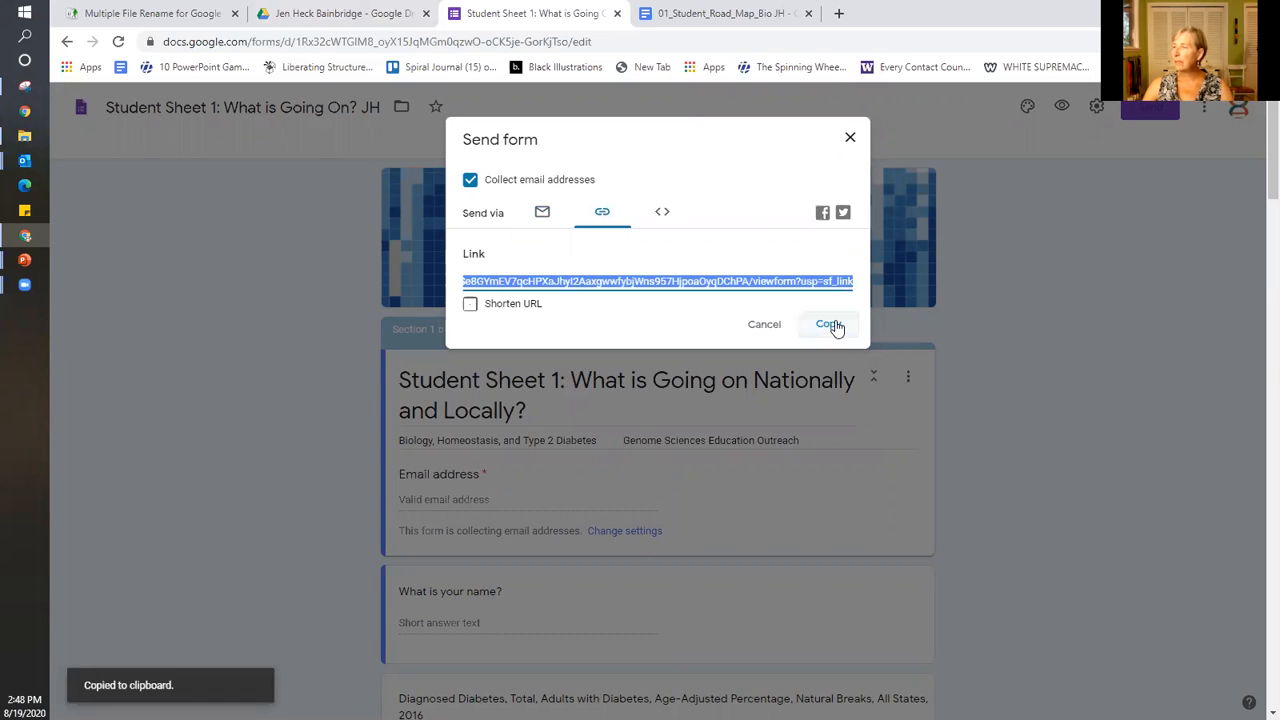
Hyperlink the selected "Student Sheet 1: What is Going on Nationally and Locally?" text in the road map with the copied form link
{"action": "left_click", "coordinate": [697, 18]}
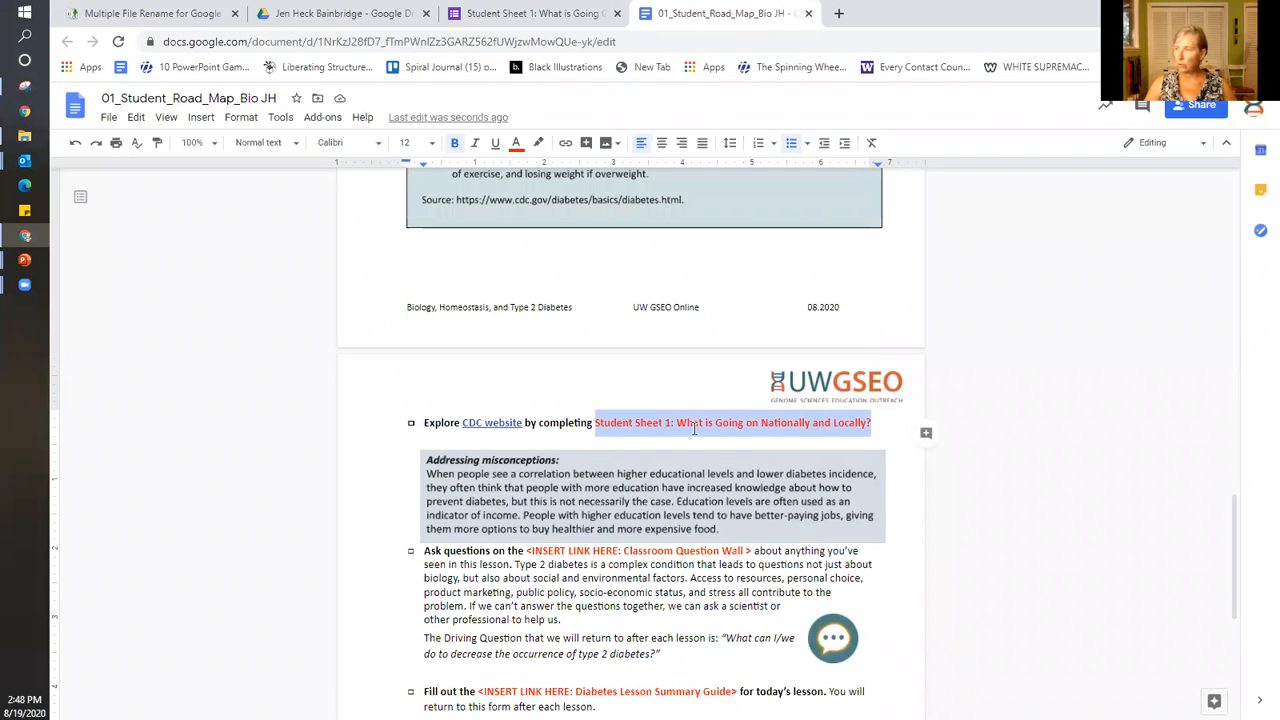
{"action": "key", "text": "ctrl+k"}
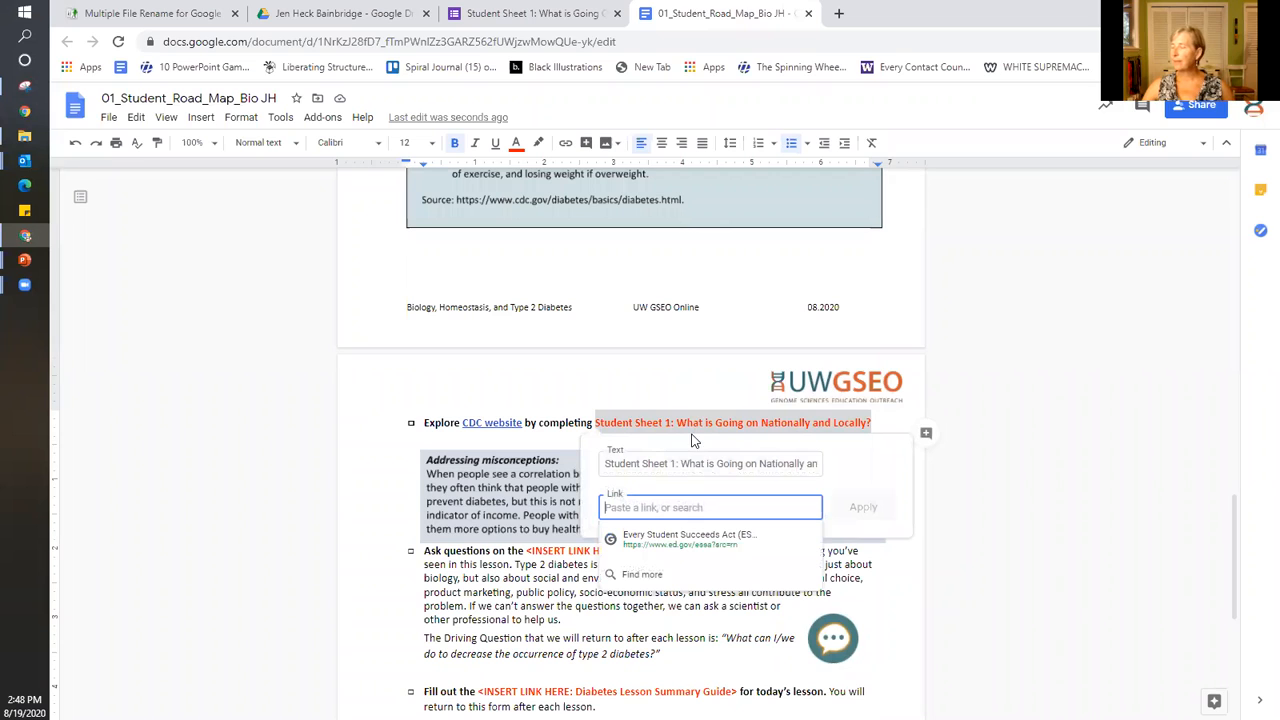
{"action": "right_click", "coordinate": [677, 510]}
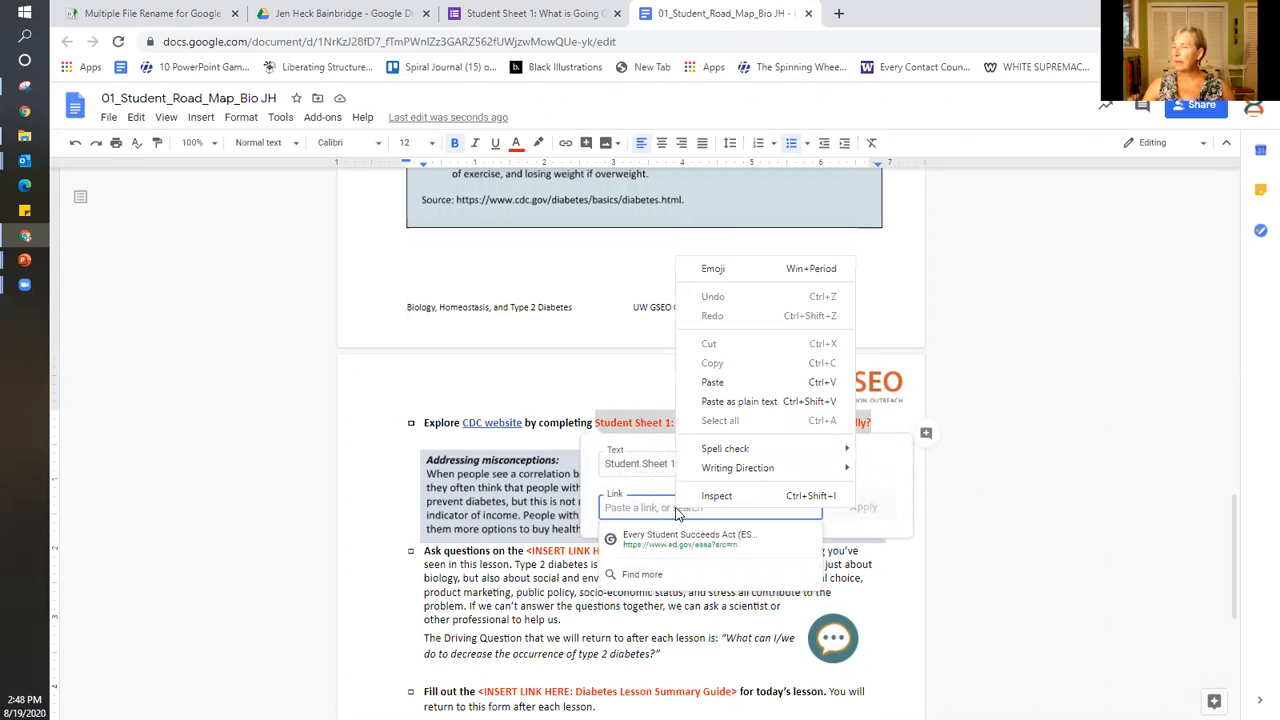
{"action": "left_click", "coordinate": [712, 382]}
{"action": "left_click", "coordinate": [862, 508]}
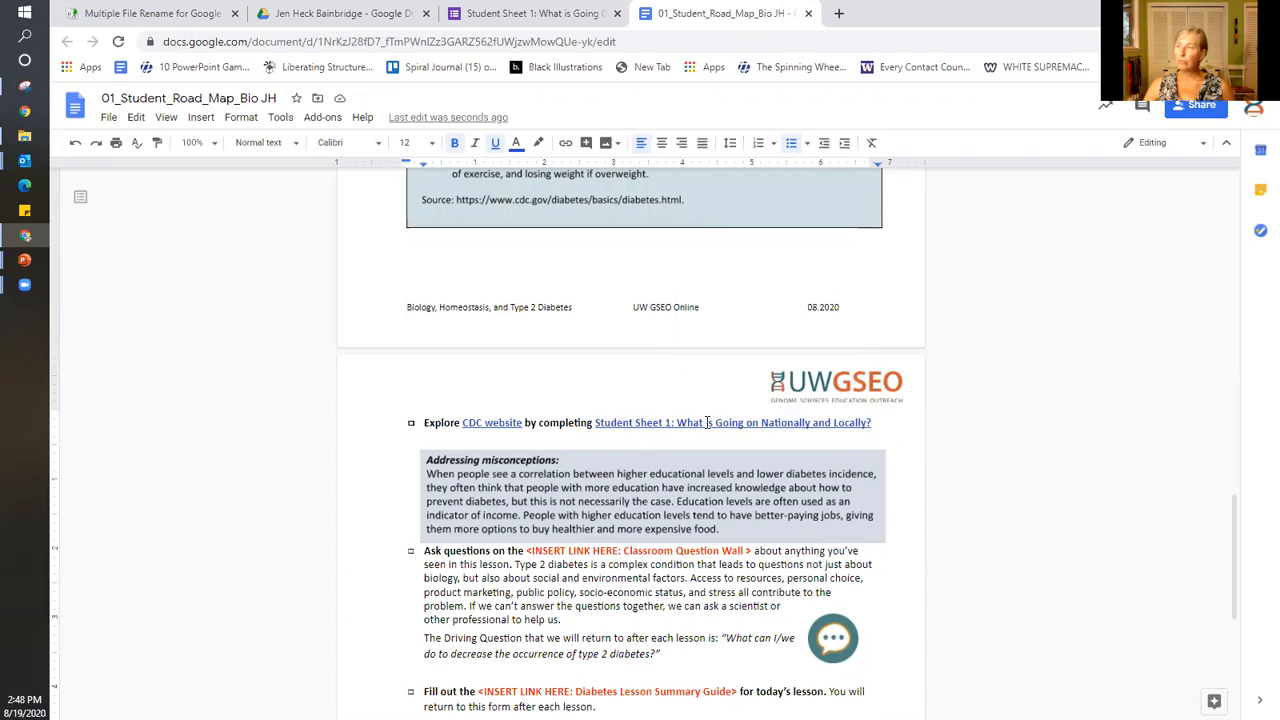
Follow the road map's CDC website link, view the diagnosed diabetes data for All States, and compare with the Student Sheet 1 form
{"action": "left_click", "coordinate": [483, 422]}
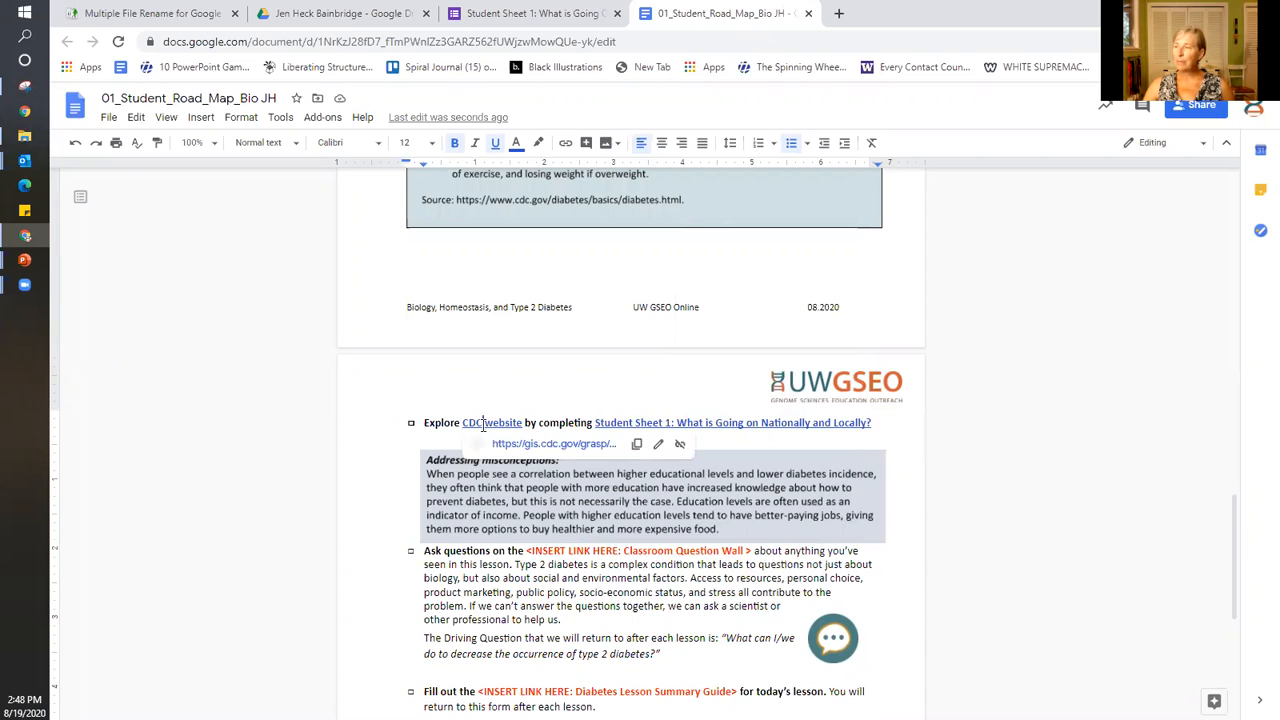
{"action": "left_click", "coordinate": [501, 445]}
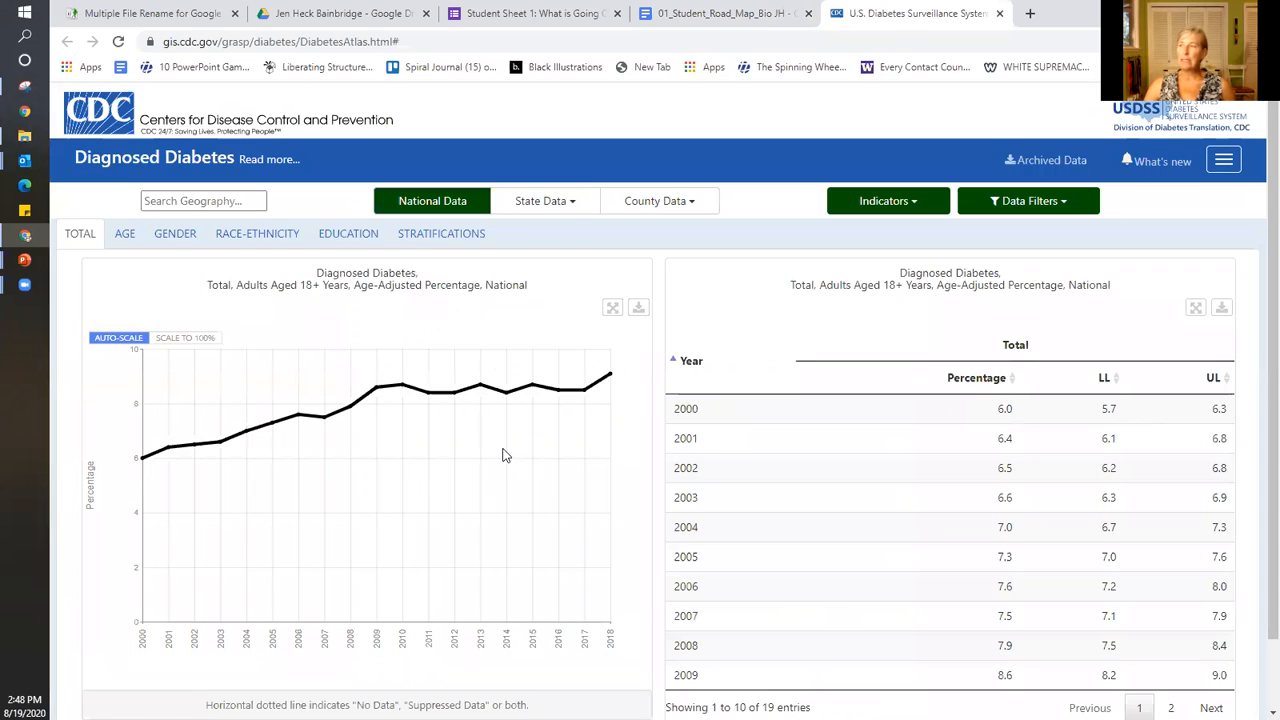
{"action": "left_click", "coordinate": [548, 203]}
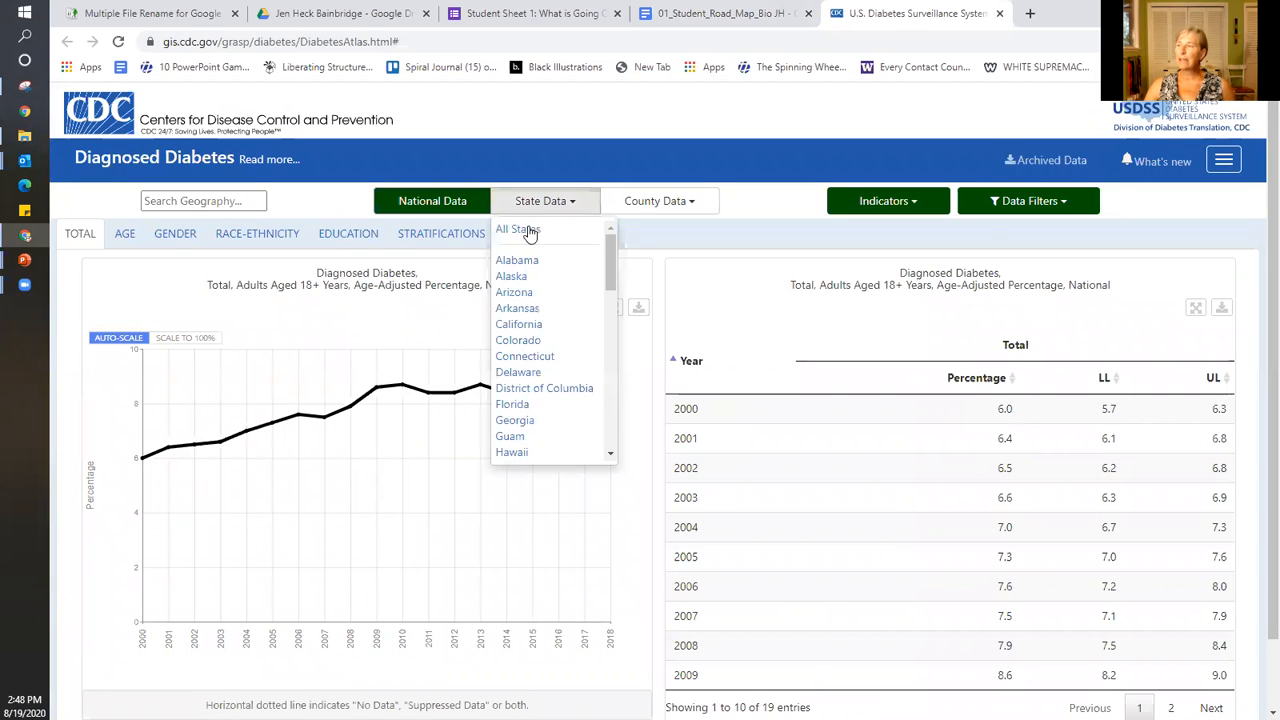
{"action": "left_click", "coordinate": [526, 230]}
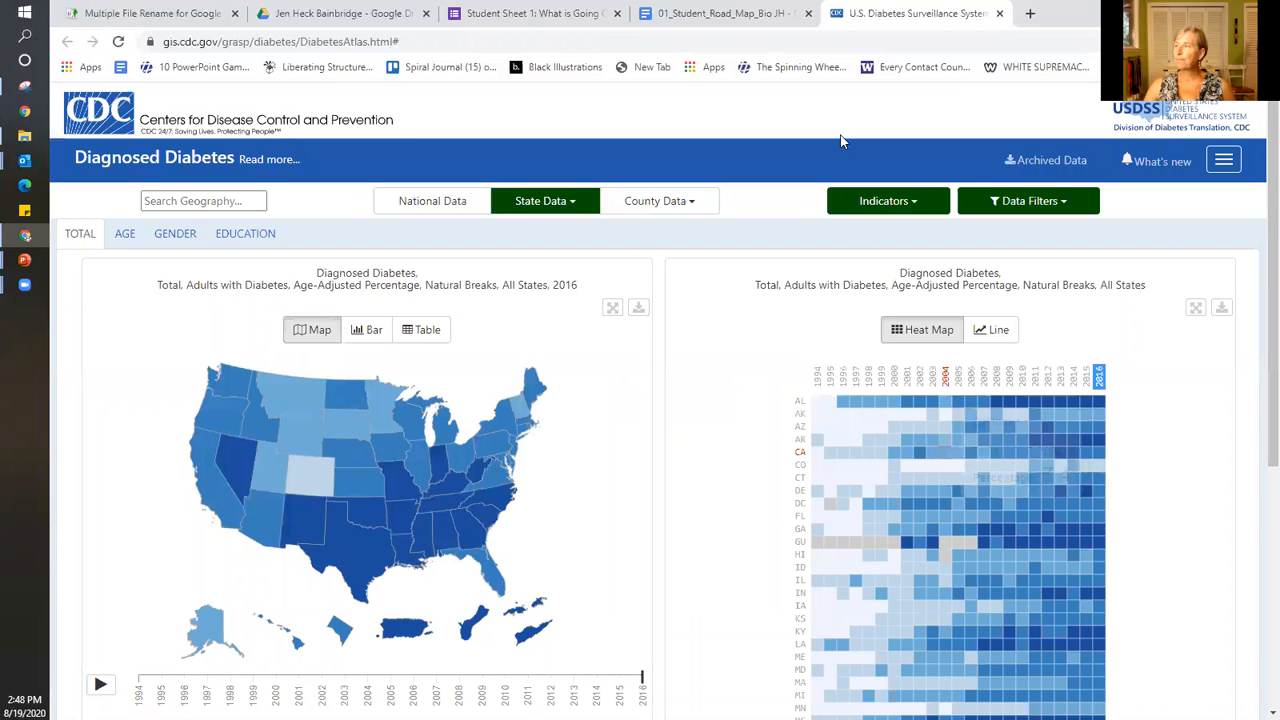
{"action": "left_click", "coordinate": [517, 16]}
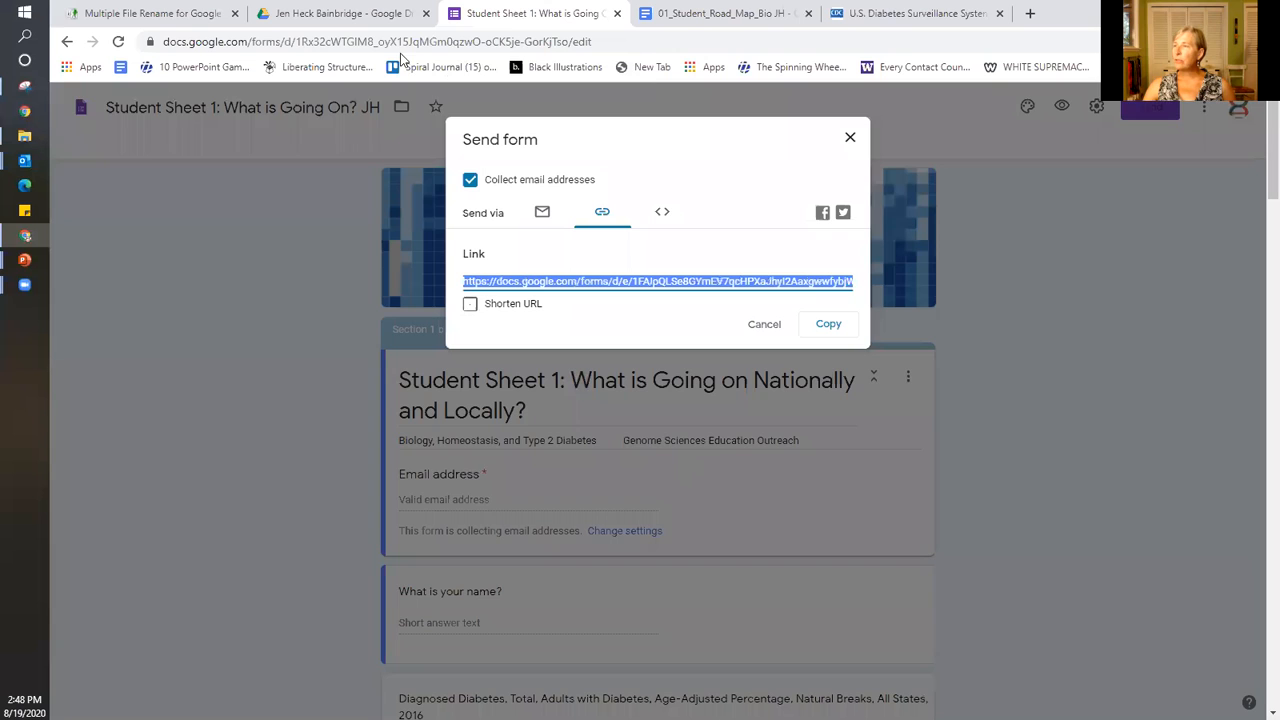
Remove the "<INSERT LINK HERE:" placeholder and closing bracket around "Classroom Question Wall" in the road map
{"action": "left_click", "coordinate": [690, 18]}
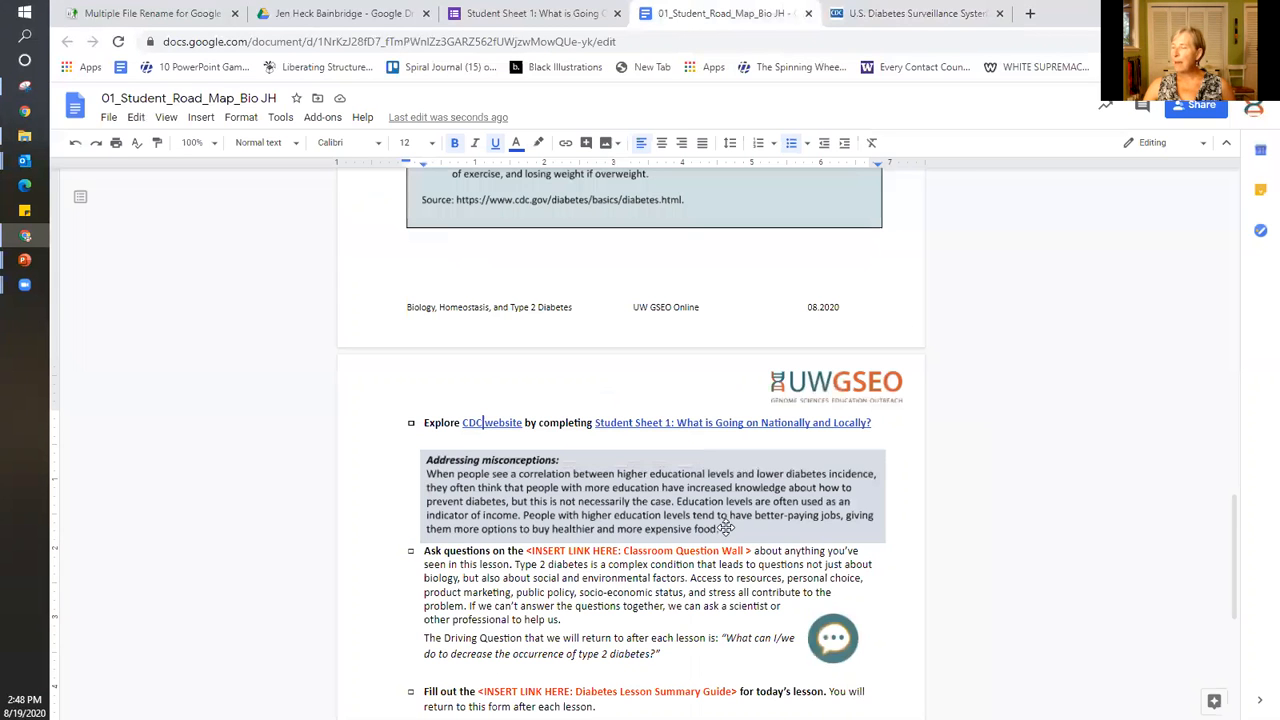
{"action": "scroll", "coordinate": [642, 520], "scroll_direction": "down", "scroll_amount": 1}
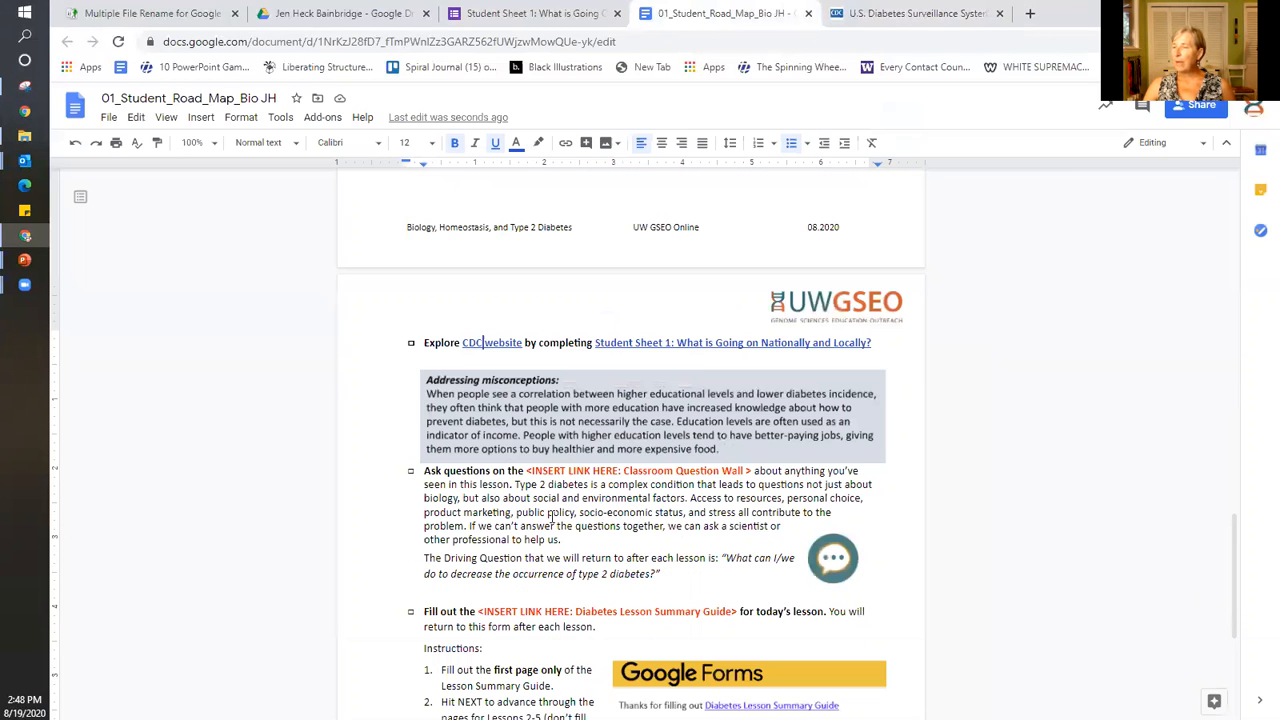
{"action": "left_click", "coordinate": [752, 473]}
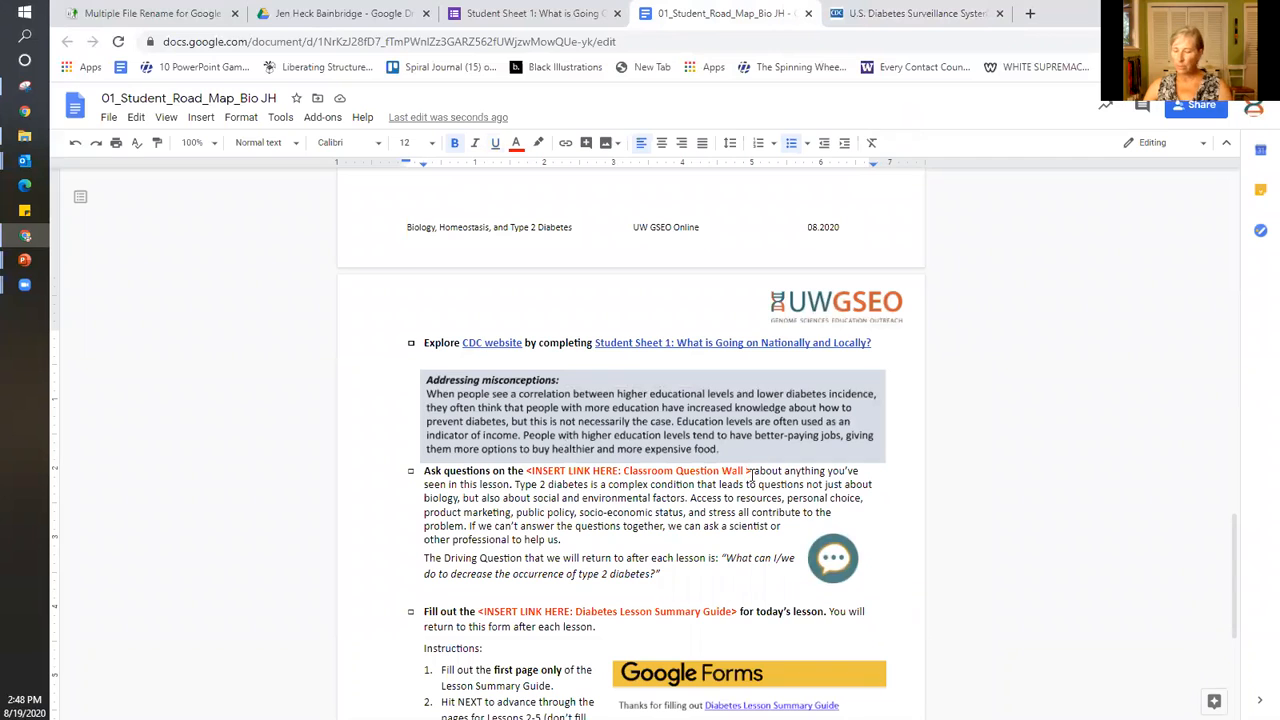
{"action": "key", "text": "shift+Left"}
{"action": "key", "text": "BackSpace"}
{"action": "left_click_drag", "start_coordinate": [621, 470], "coordinate": [526, 470]}
{"action": "key", "text": "BackSpace"}
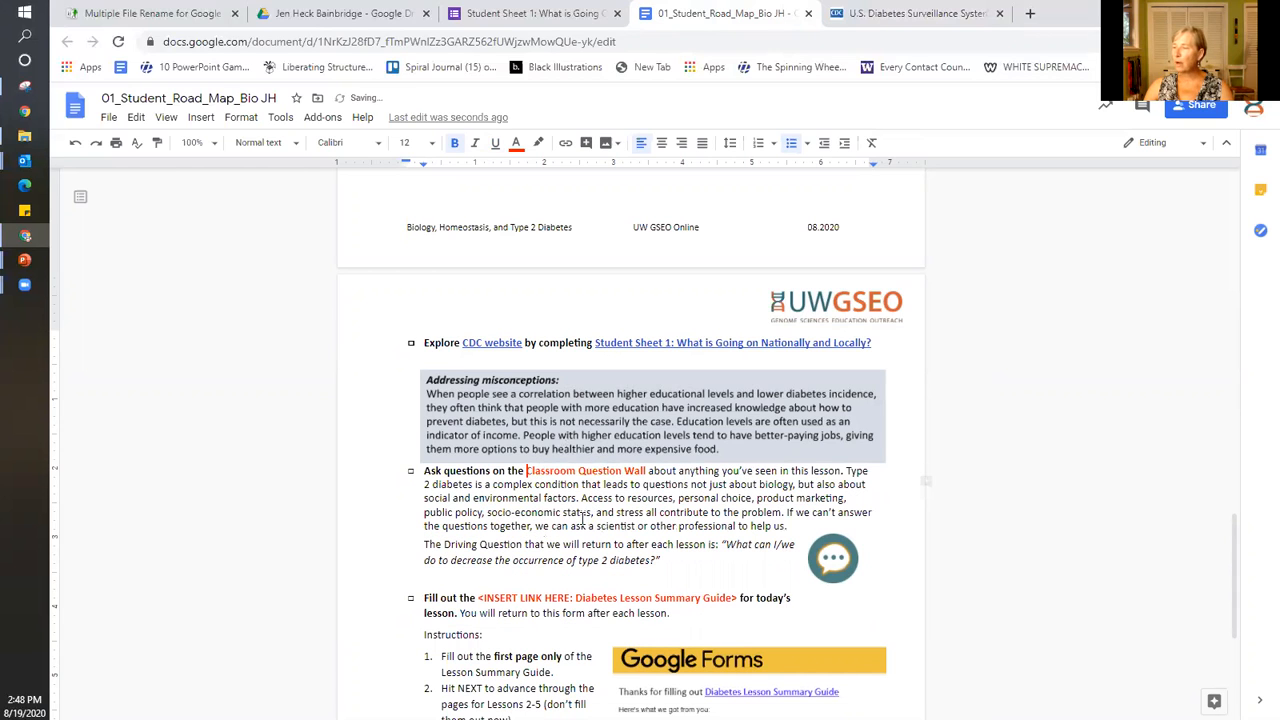
Select the "Classroom Question Wall" text in the road map and open the Classroom Question Wall JH document from the Drive folder
{"action": "left_click_drag", "start_coordinate": [647, 470], "coordinate": [526, 470]}
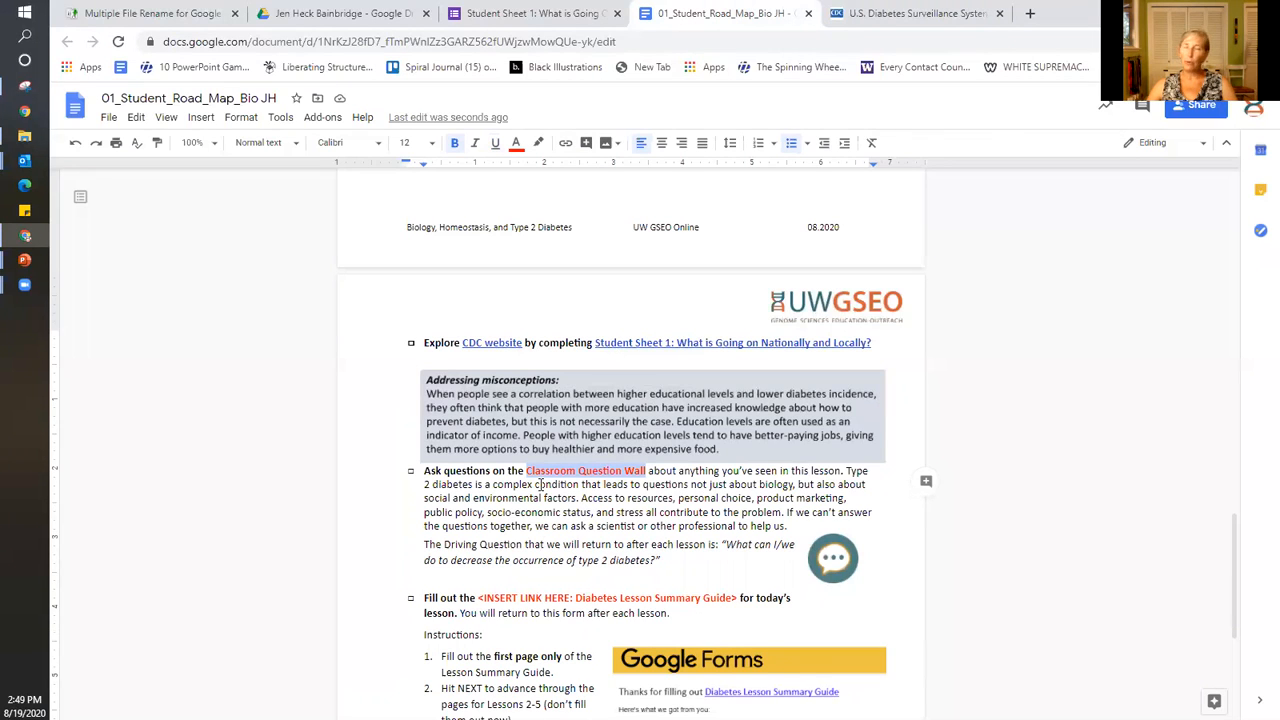
{"action": "left_click", "coordinate": [358, 18]}
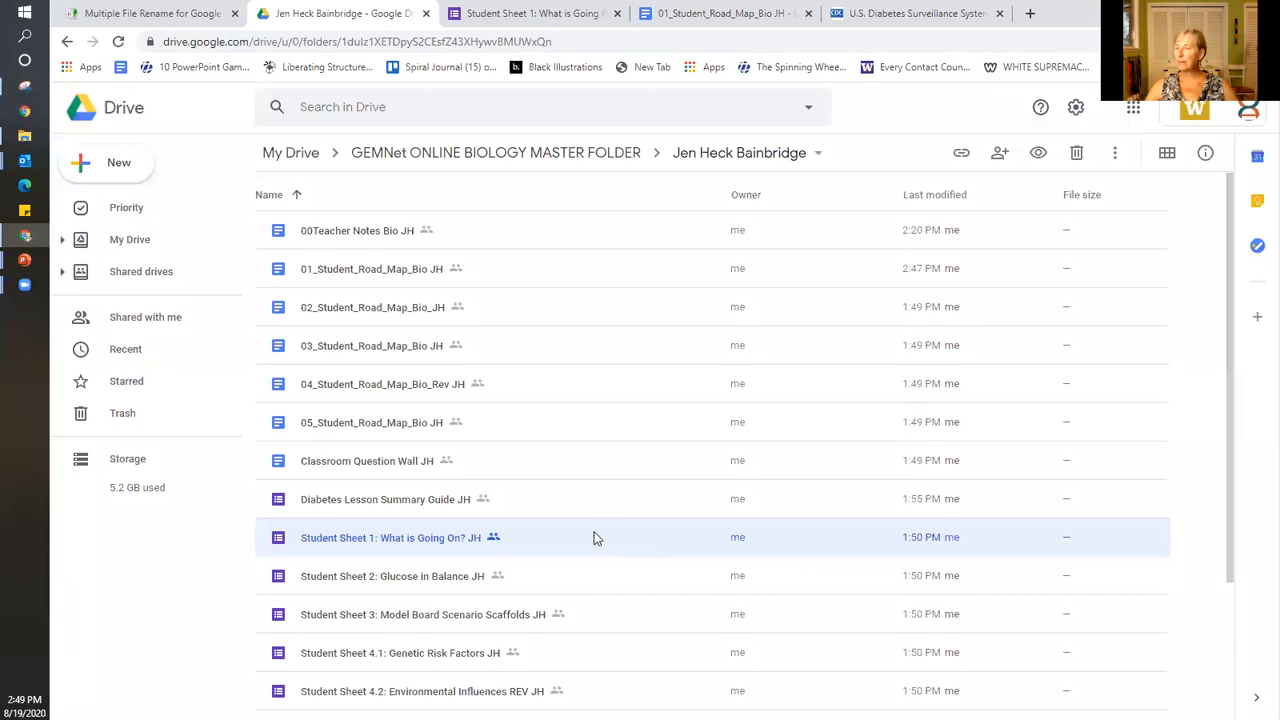
{"action": "scroll", "coordinate": [593, 538], "scroll_direction": "down", "scroll_amount": 3}
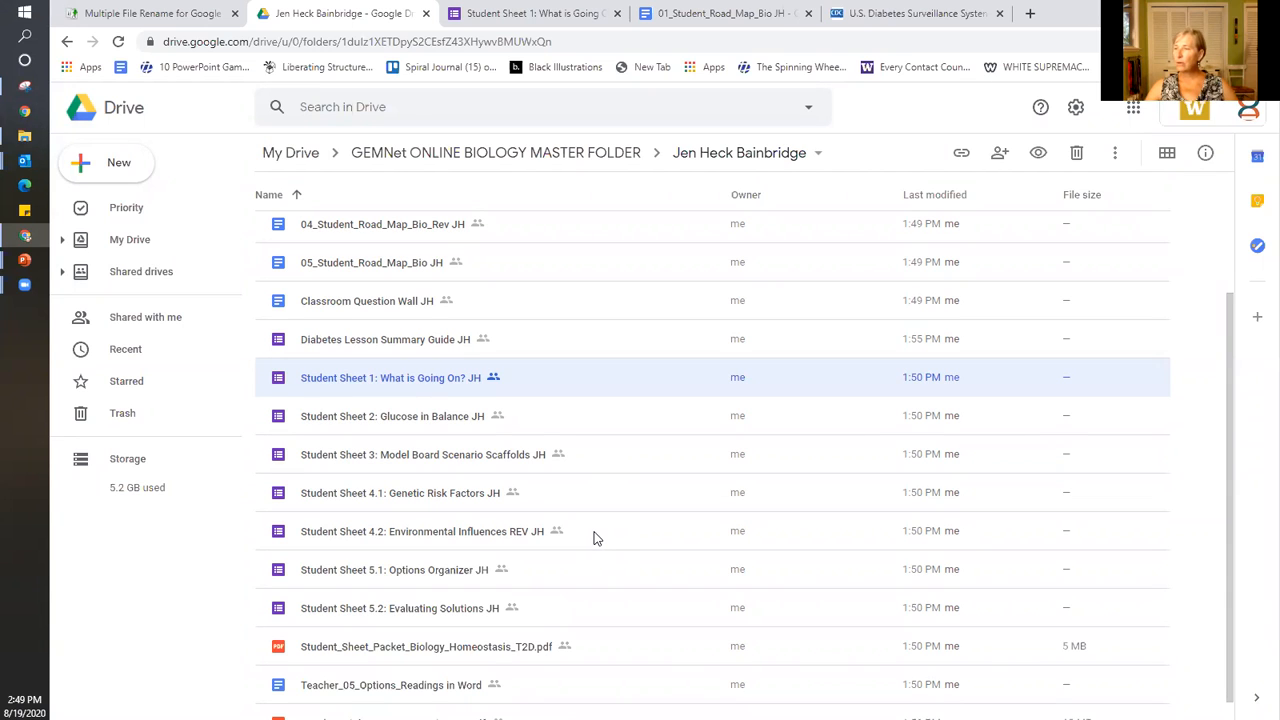
{"action": "scroll", "coordinate": [592, 538], "scroll_direction": "down", "scroll_amount": 1}
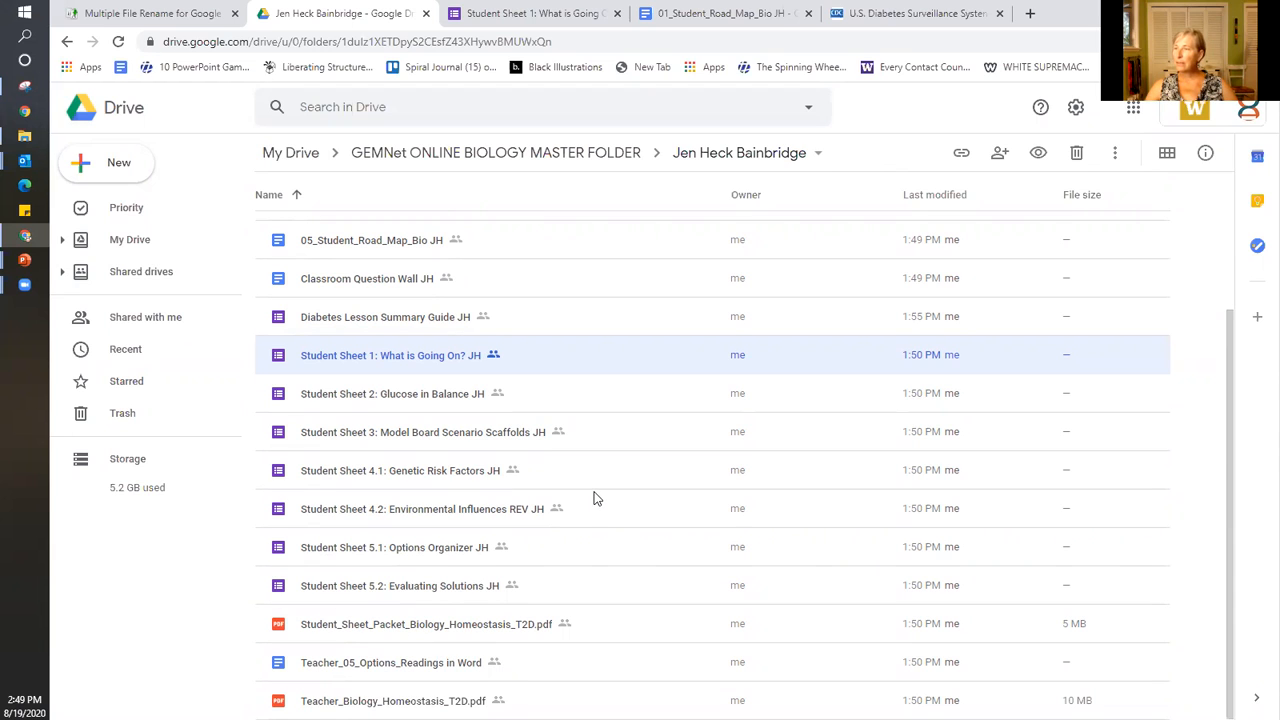
{"action": "double_click", "coordinate": [362, 280]}
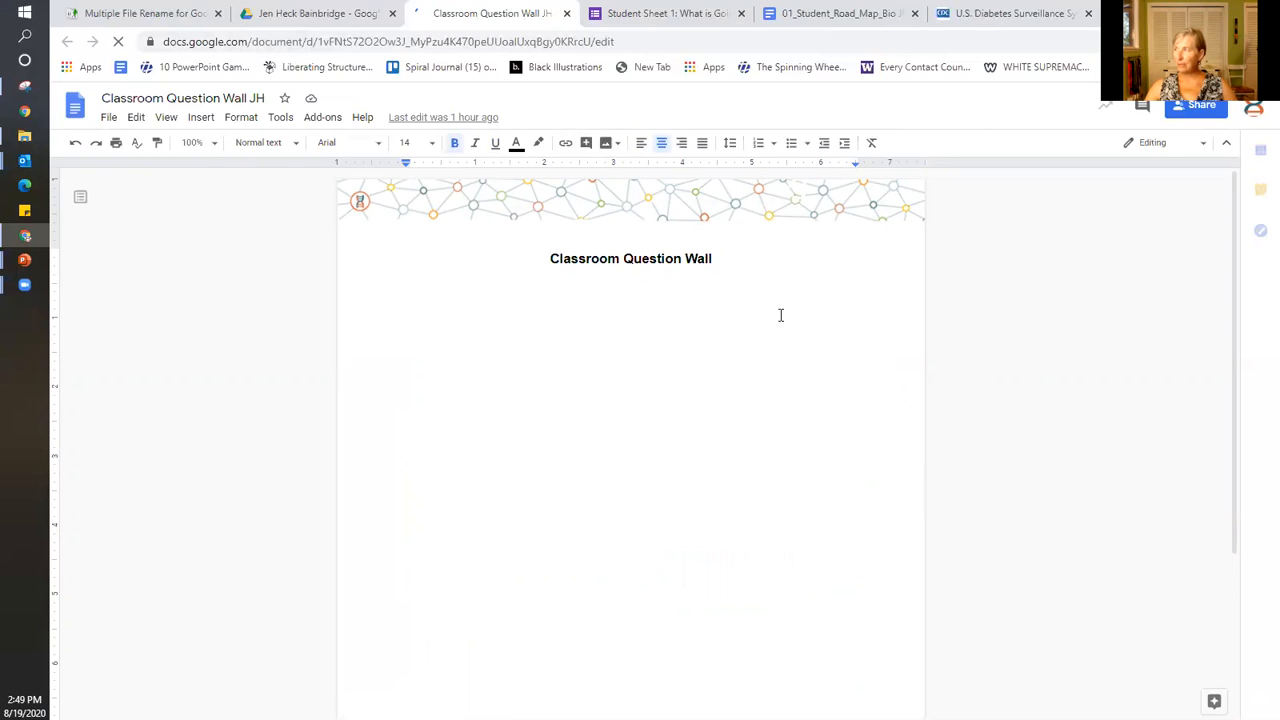
Share the Classroom Question Wall JH document with Anyone with the link as Editor, and copy its link
{"action": "left_click", "coordinate": [1200, 108]}
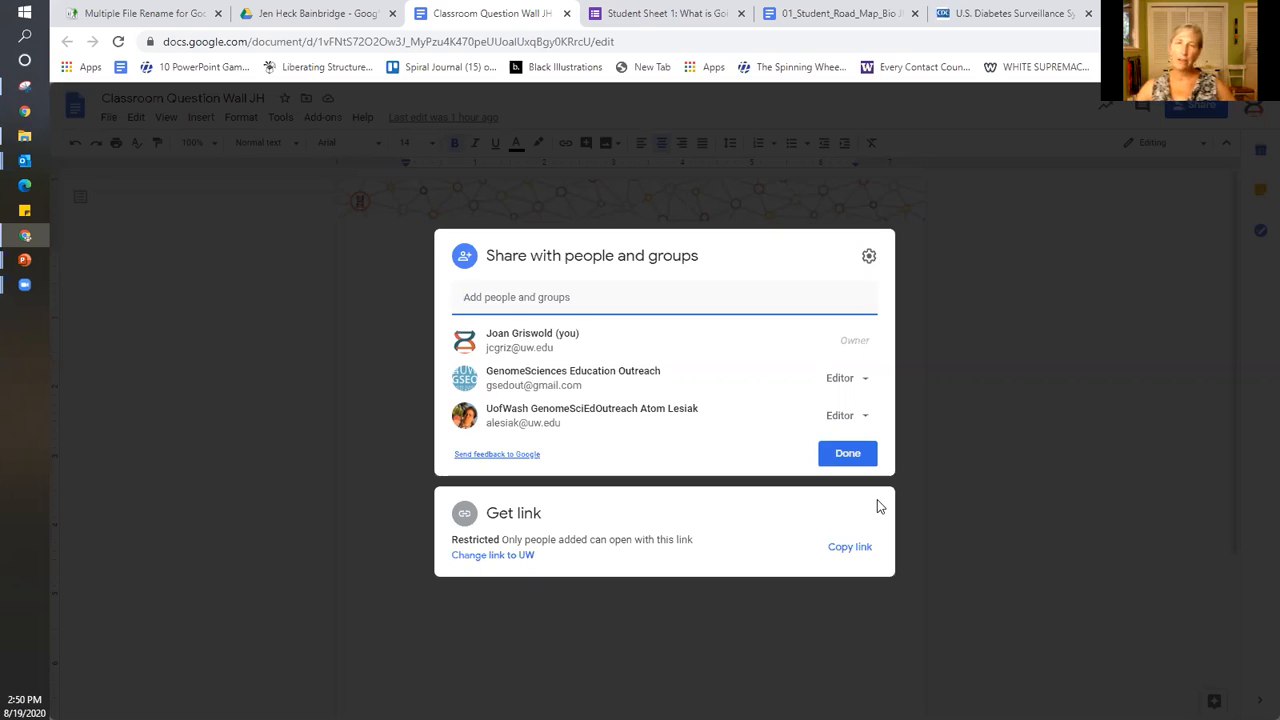
{"action": "left_click", "coordinate": [505, 556]}
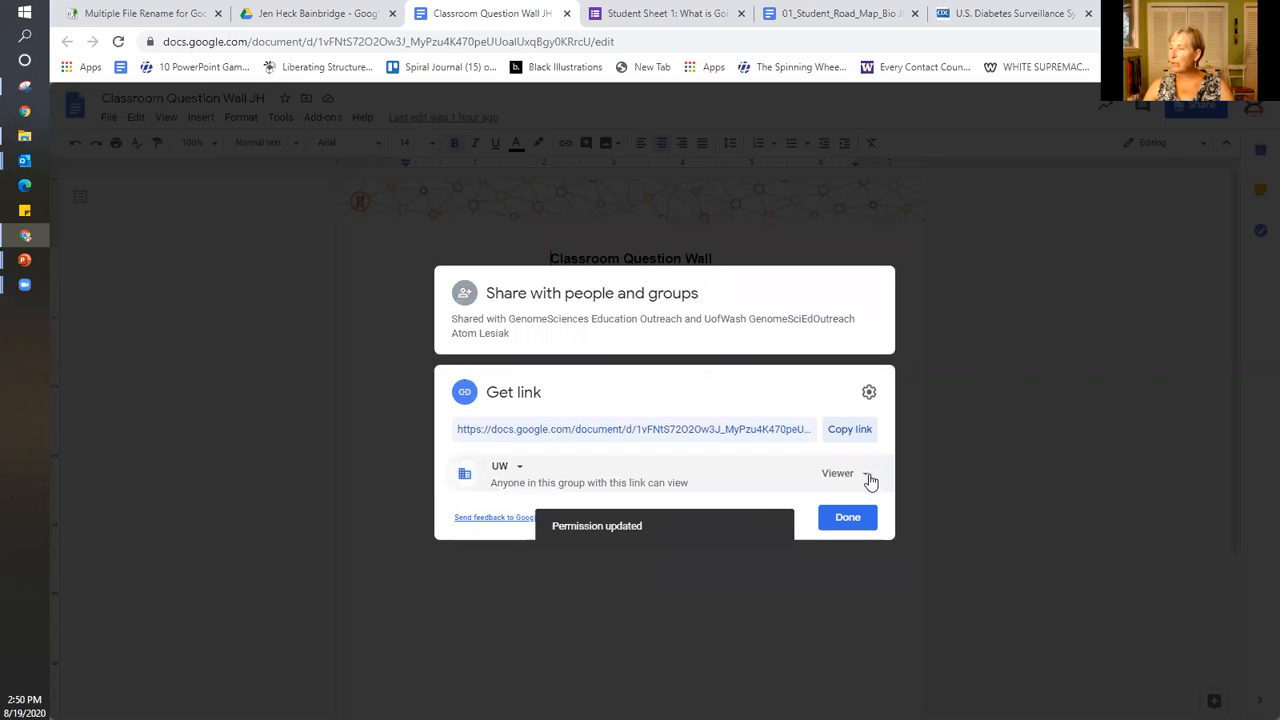
{"action": "left_click", "coordinate": [866, 475]}
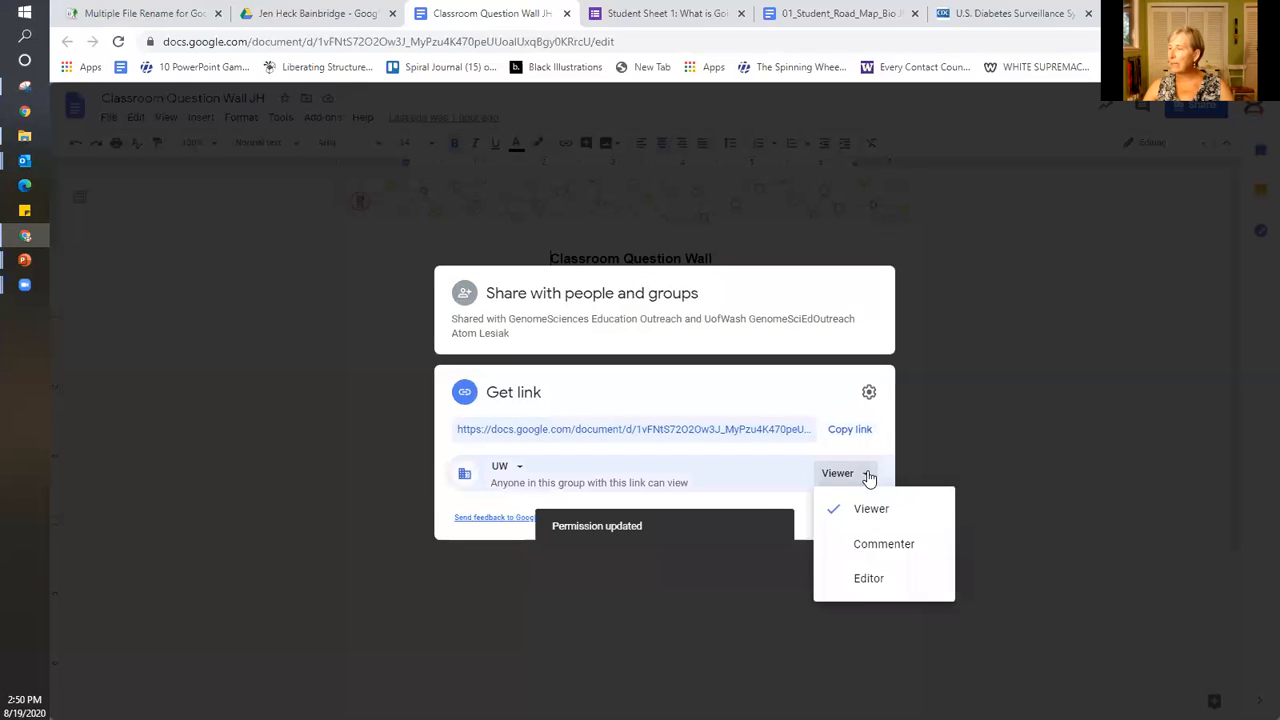
{"action": "left_click", "coordinate": [866, 580]}
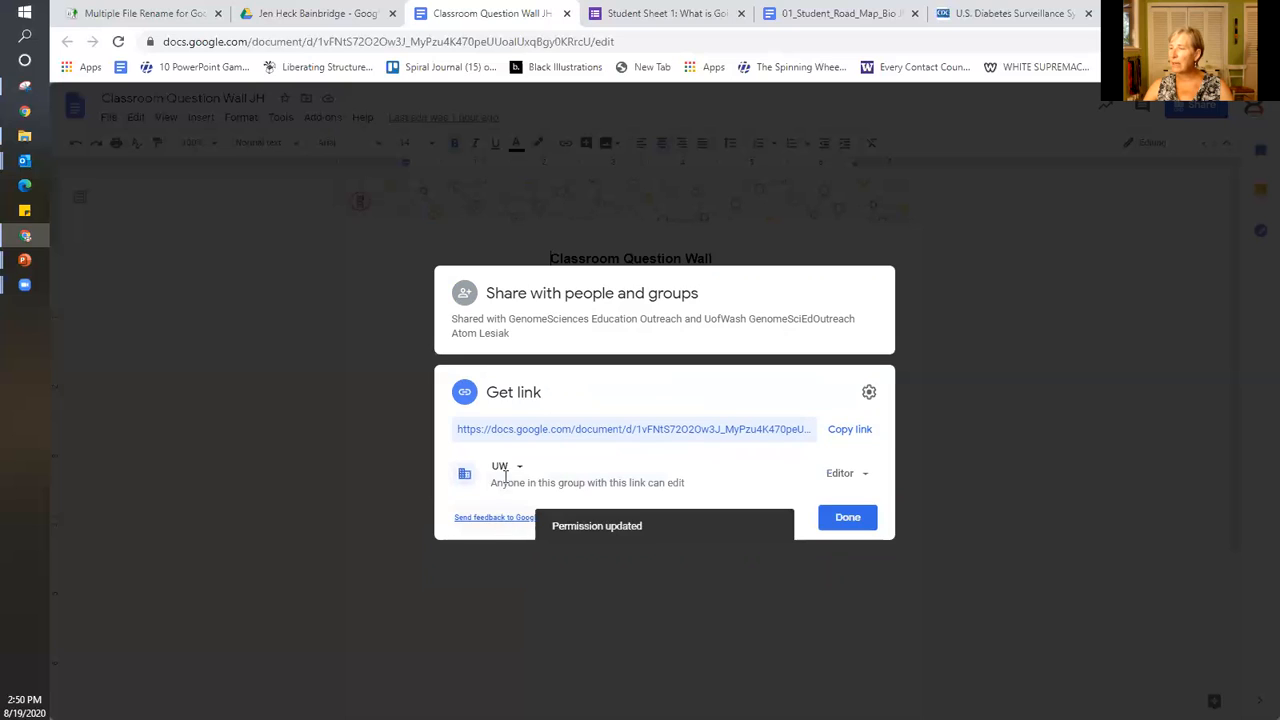
{"action": "left_click", "coordinate": [520, 473]}
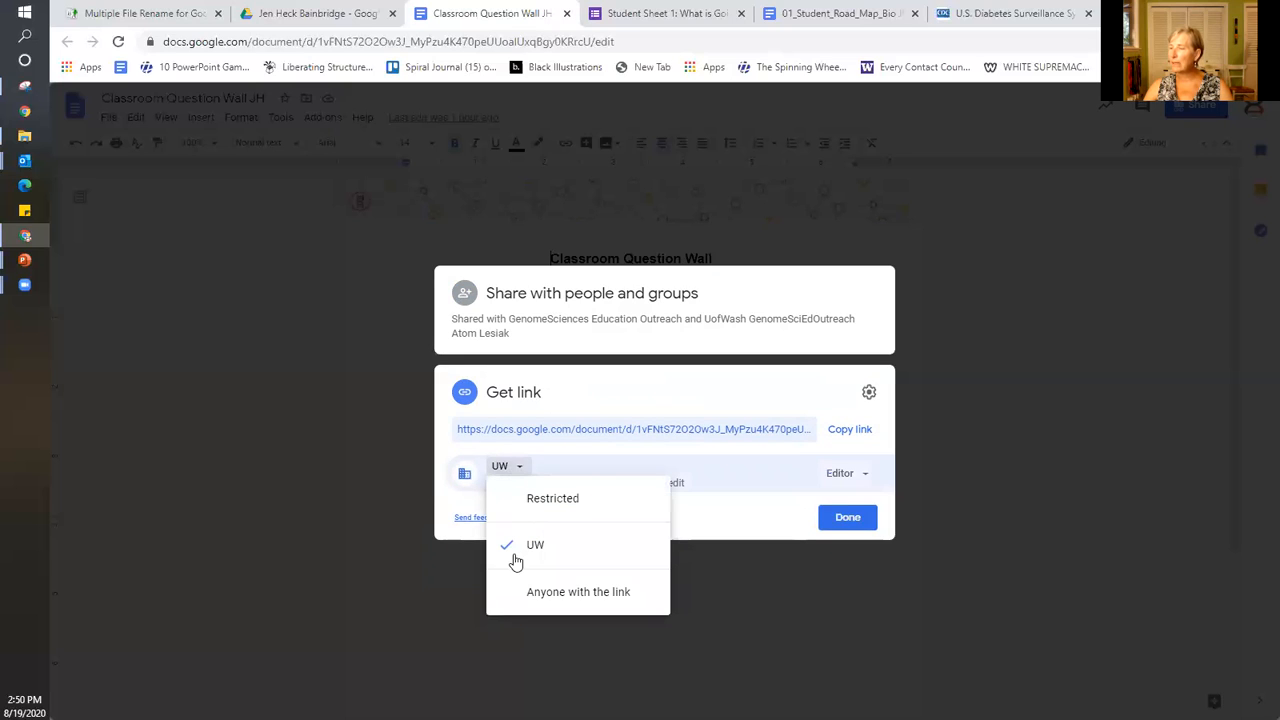
{"action": "left_click", "coordinate": [514, 598]}
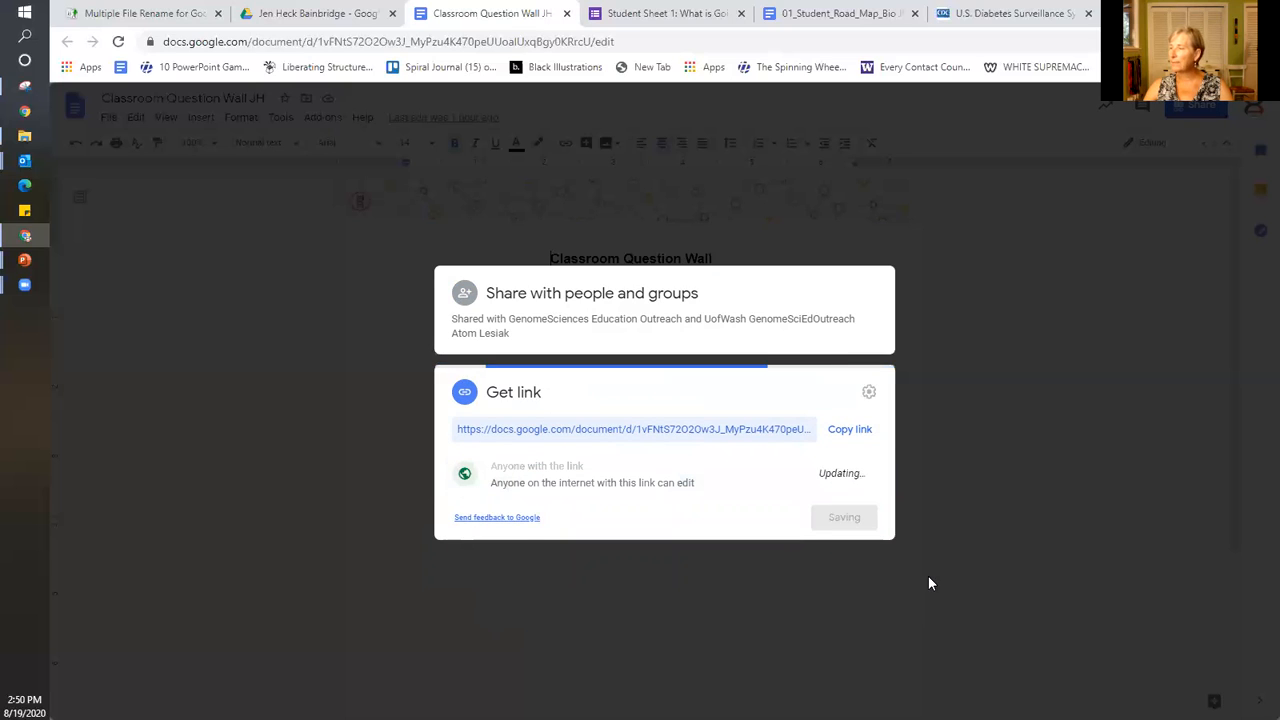
{"action": "left_click", "coordinate": [853, 436]}
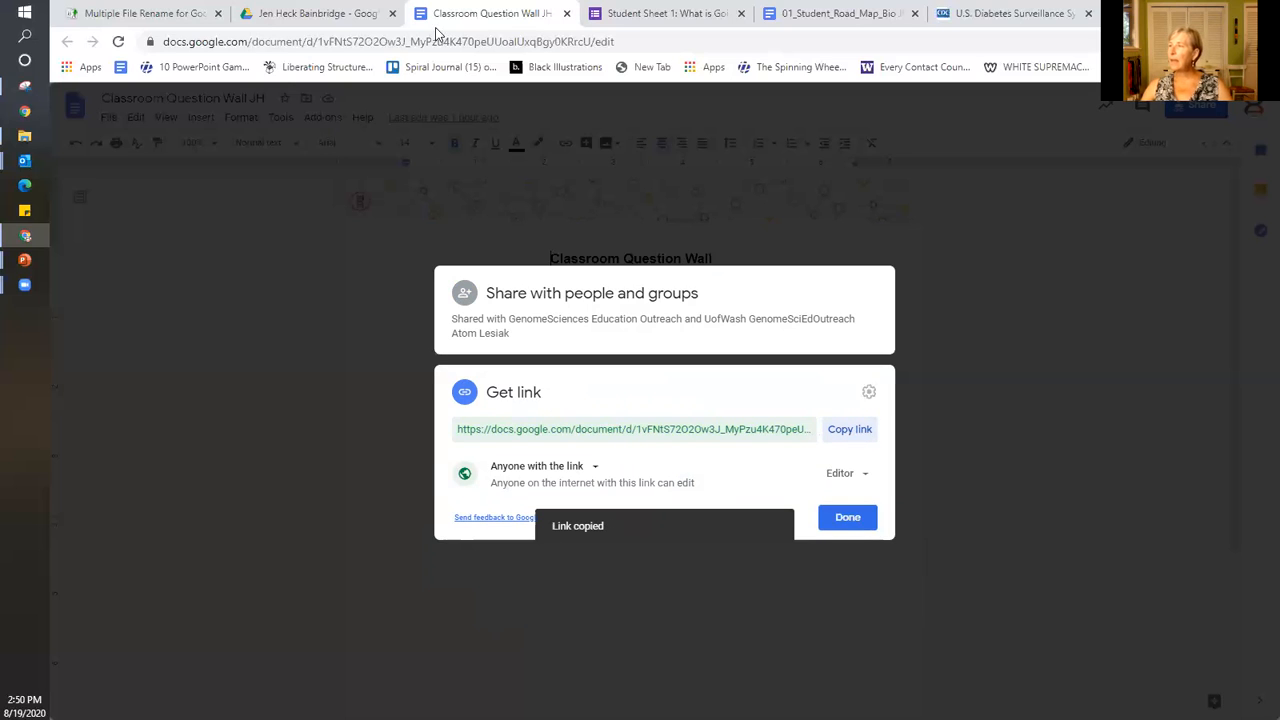
Hyperlink the selected "Classroom Question Wall" text in the 01_Student_Road_Map_Bio JH document with the copied document link
{"action": "left_click", "coordinate": [812, 14]}
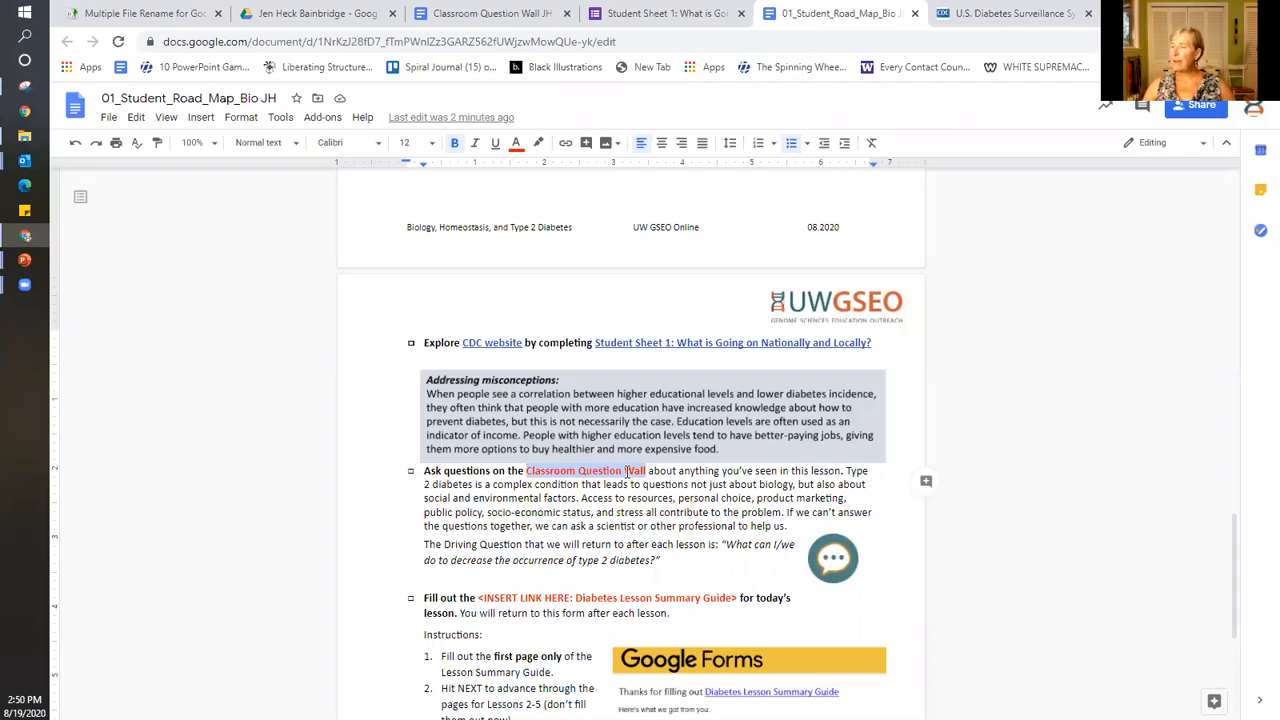
{"action": "key", "text": "ctrl+k"}
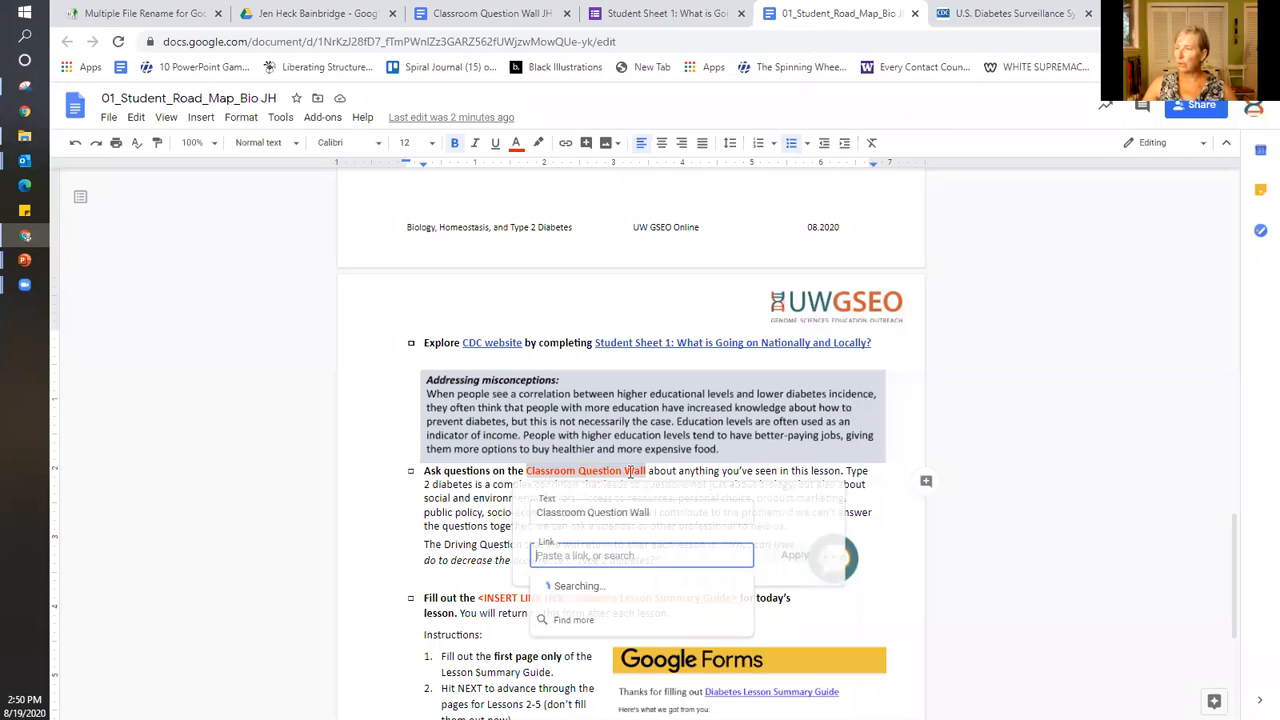
{"action": "right_click", "coordinate": [618, 557]}
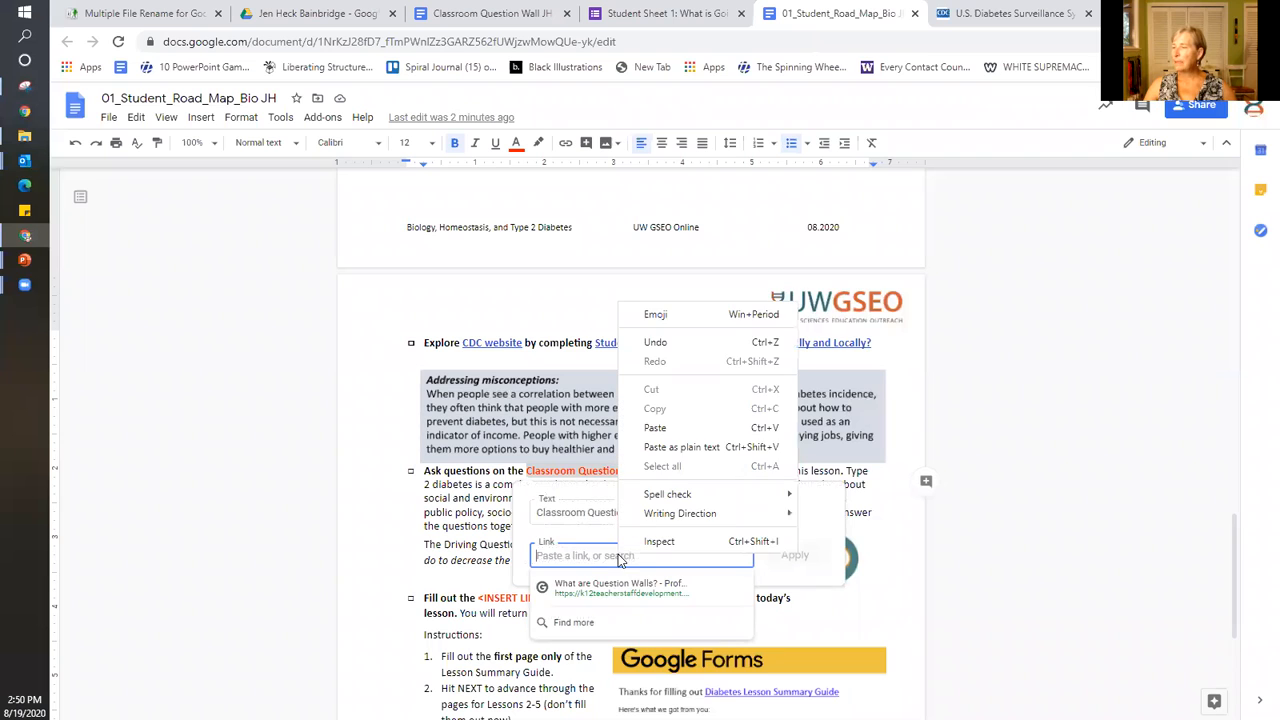
{"action": "left_click", "coordinate": [660, 428]}
{"action": "left_click", "coordinate": [790, 556]}
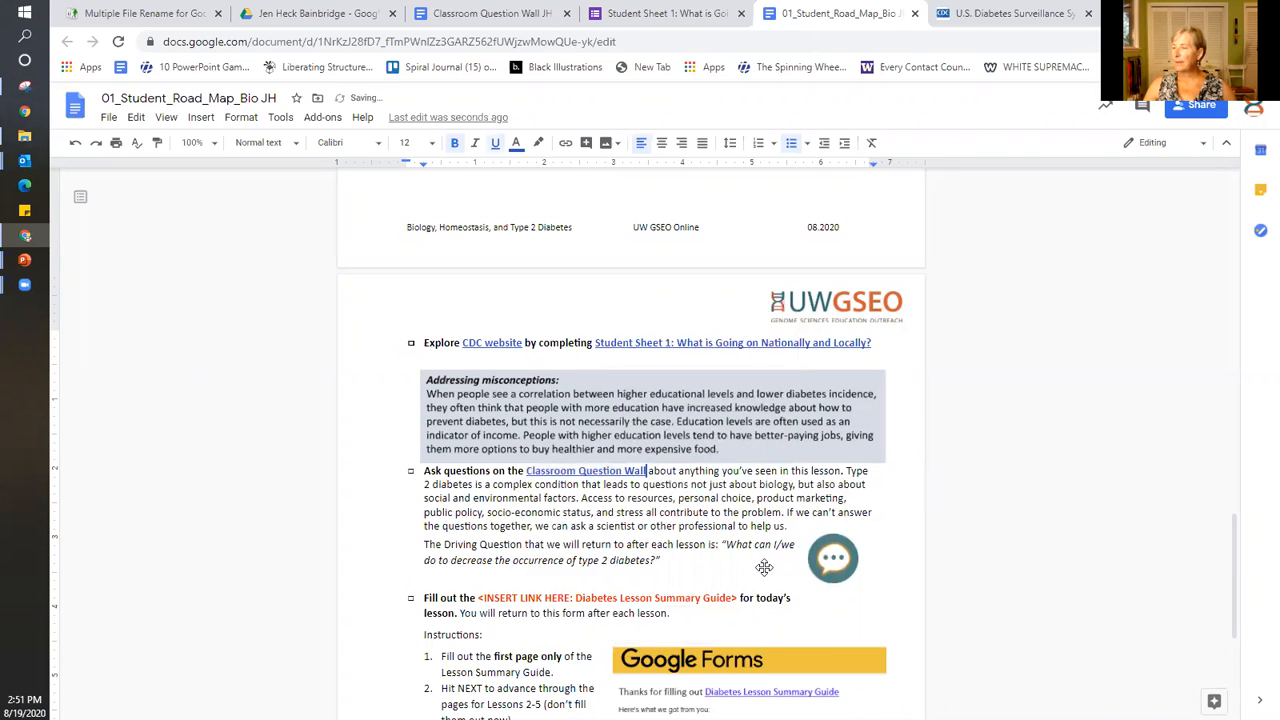
Remove the "<INSERT LINK HERE:" placeholder and closing bracket around "Diabetes Lesson Summary Guide" in the road map
{"action": "scroll", "coordinate": [764, 567], "scroll_direction": "down", "scroll_amount": 2}
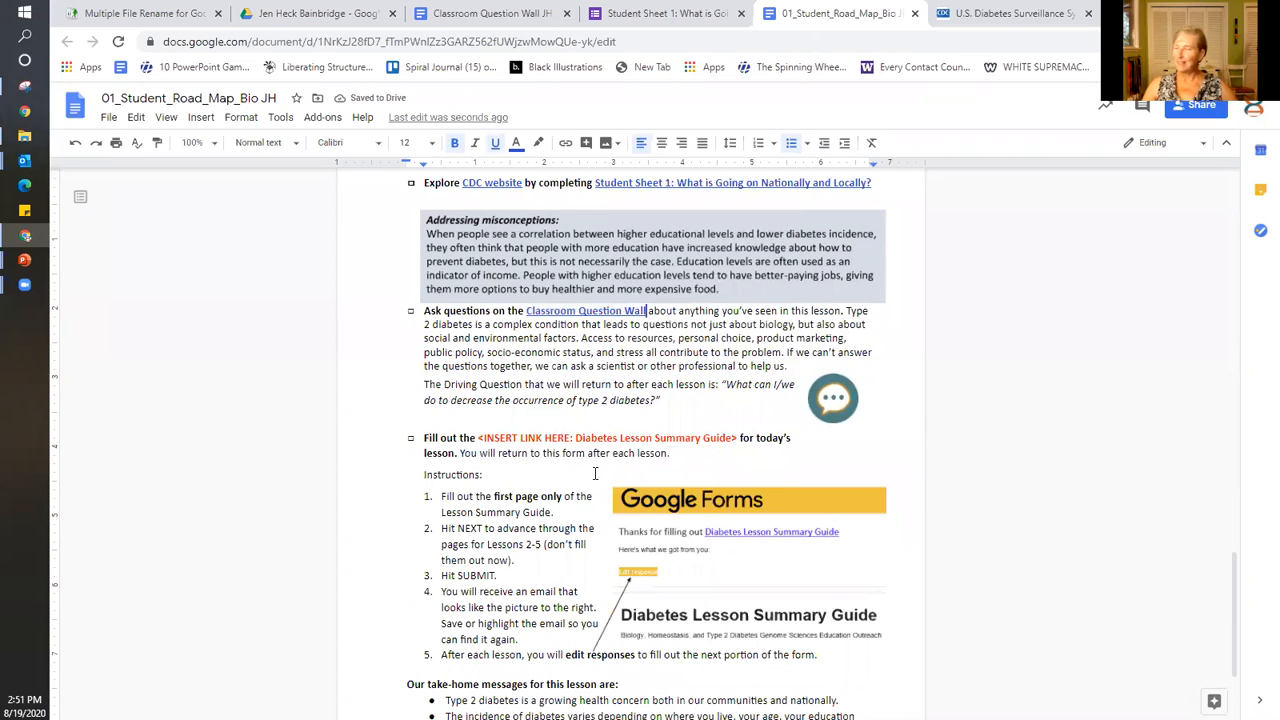
{"action": "left_click", "coordinate": [738, 437]}
{"action": "key", "text": "BackSpace"}
{"action": "left_click", "coordinate": [574, 437]}
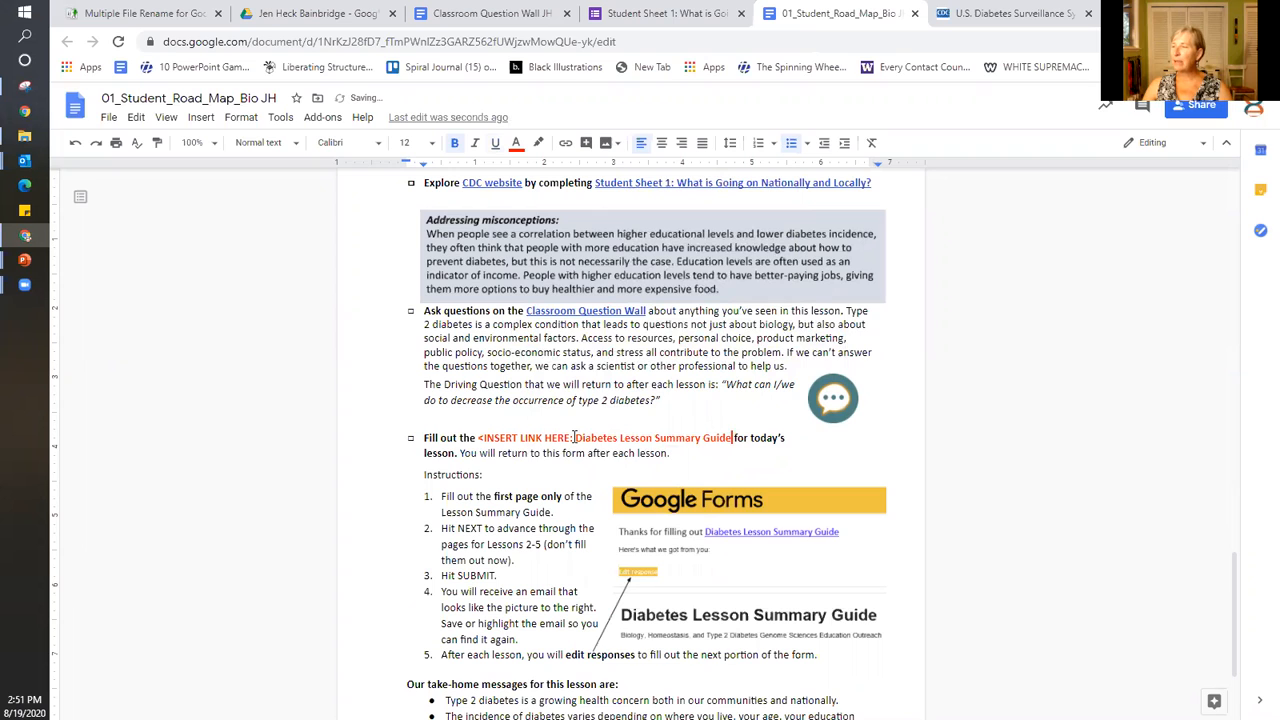
{"action": "left_click", "coordinate": [478, 437], "text": "shift"}
{"action": "key", "text": "BackSpace"}
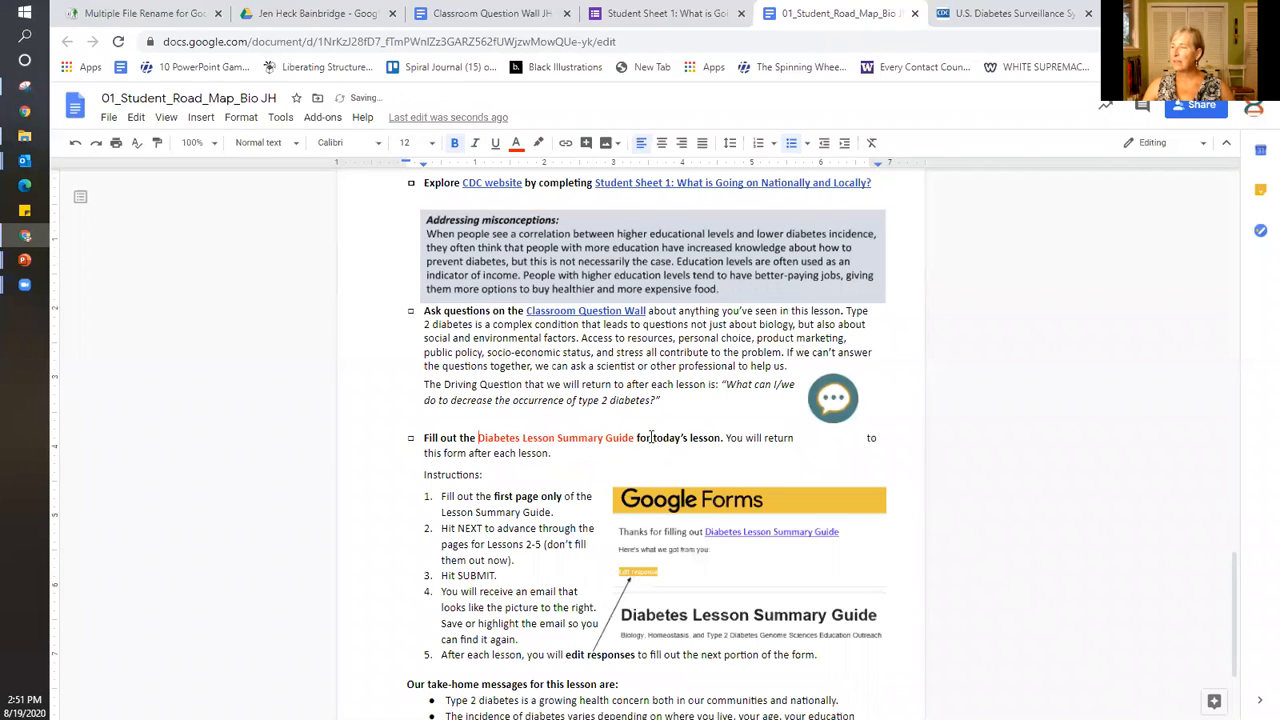
Select the "Diabetes Lesson Summary Guide" text, then open the Diabetes Lesson Summary Guide JH form from the Drive folder and copy its send link
{"action": "left_click_drag", "start_coordinate": [634, 437], "coordinate": [480, 437]}
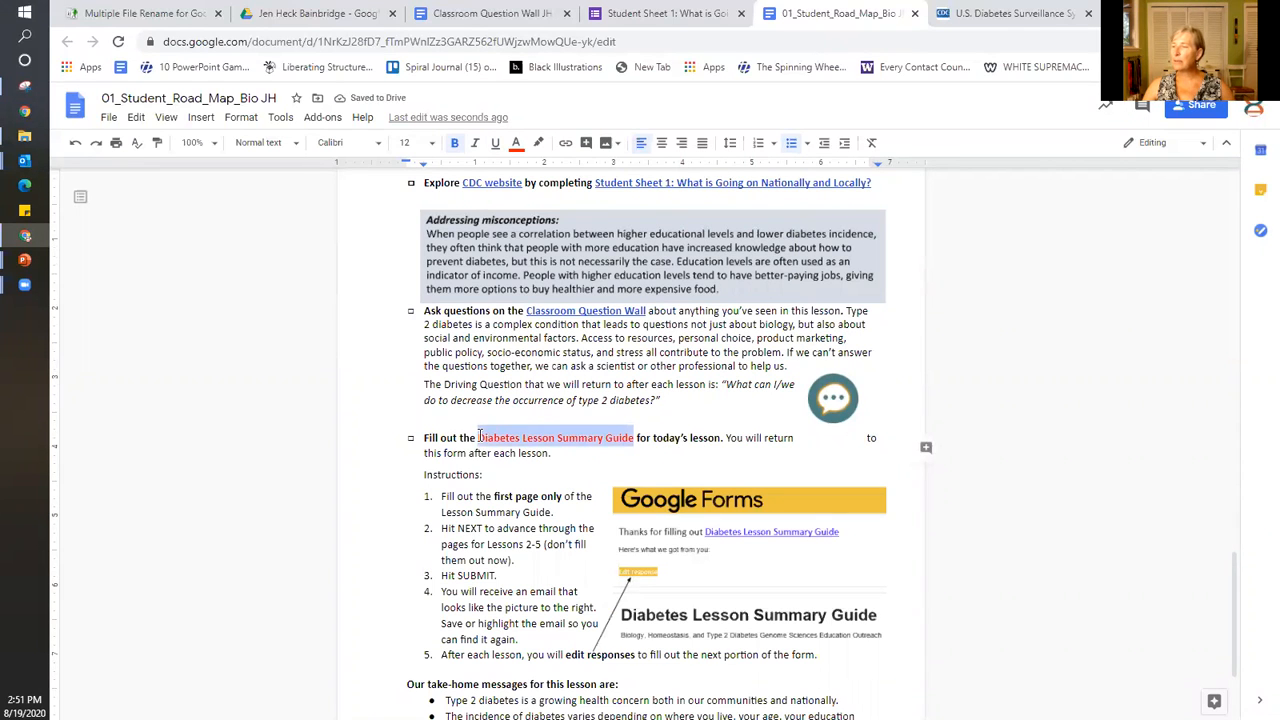
{"action": "left_click", "coordinate": [288, 13]}
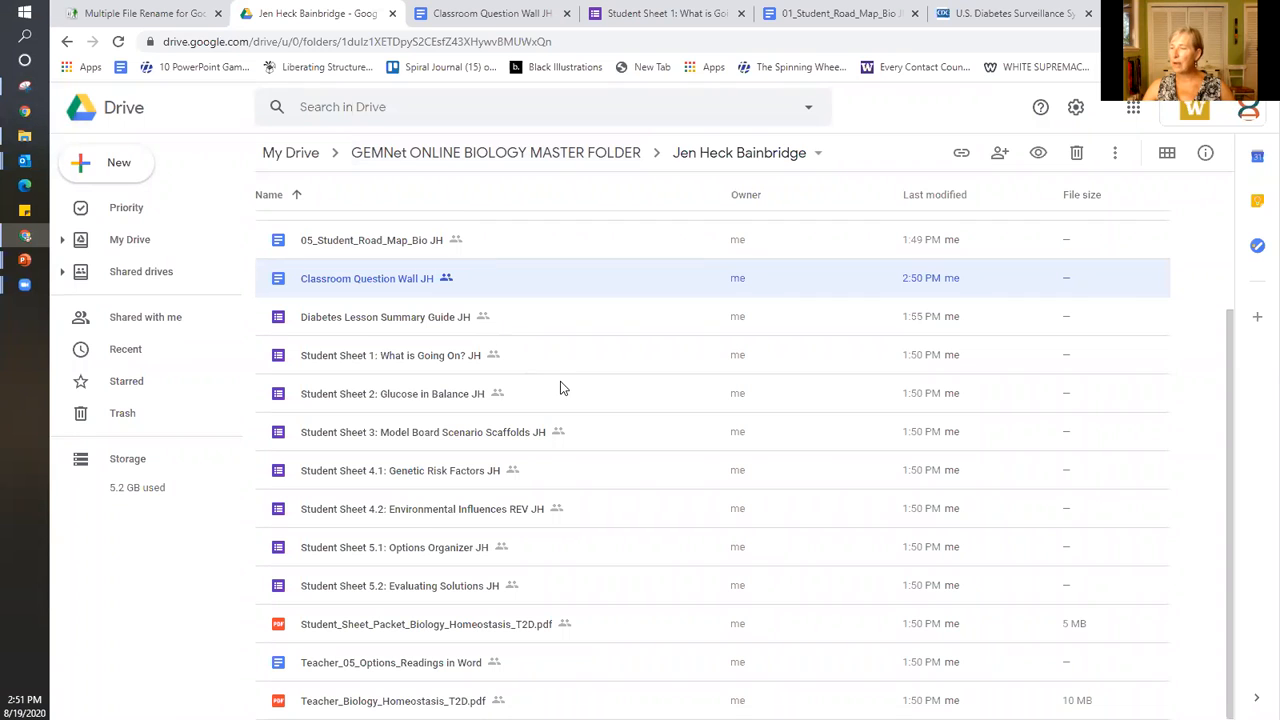
{"action": "double_click", "coordinate": [437, 320]}
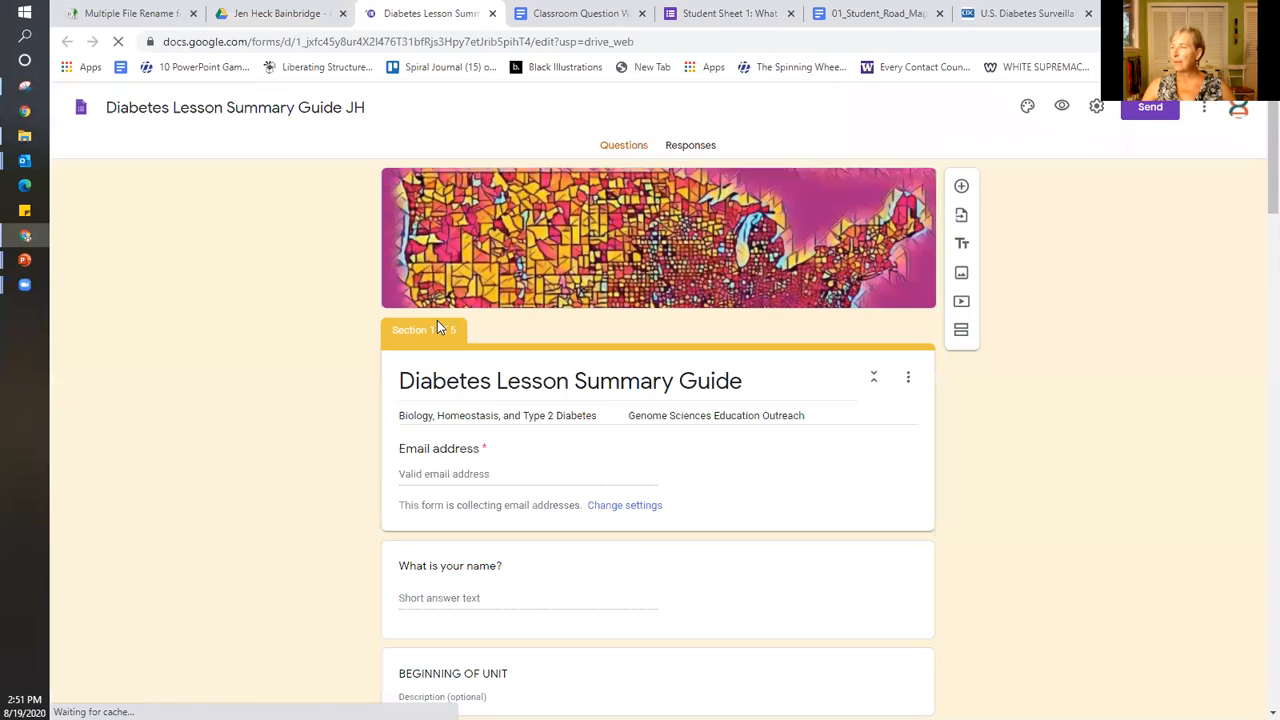
{"action": "left_click", "coordinate": [1149, 109]}
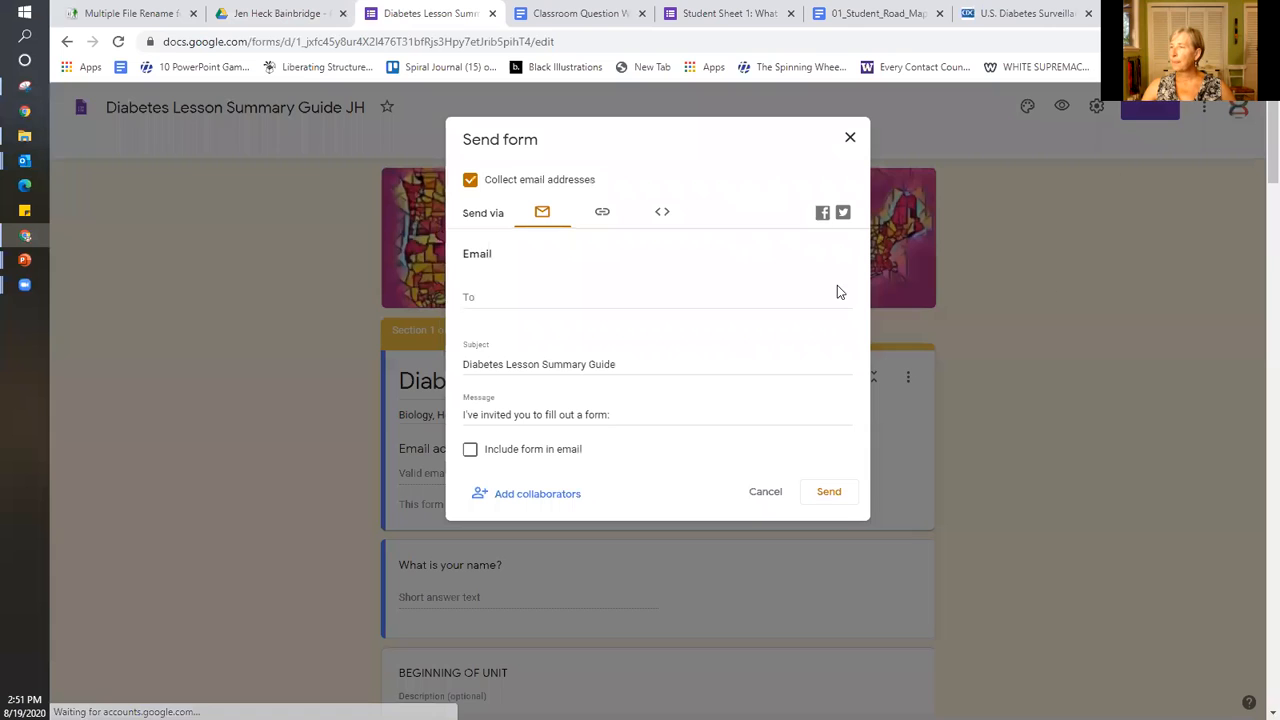
{"action": "left_click", "coordinate": [601, 214]}
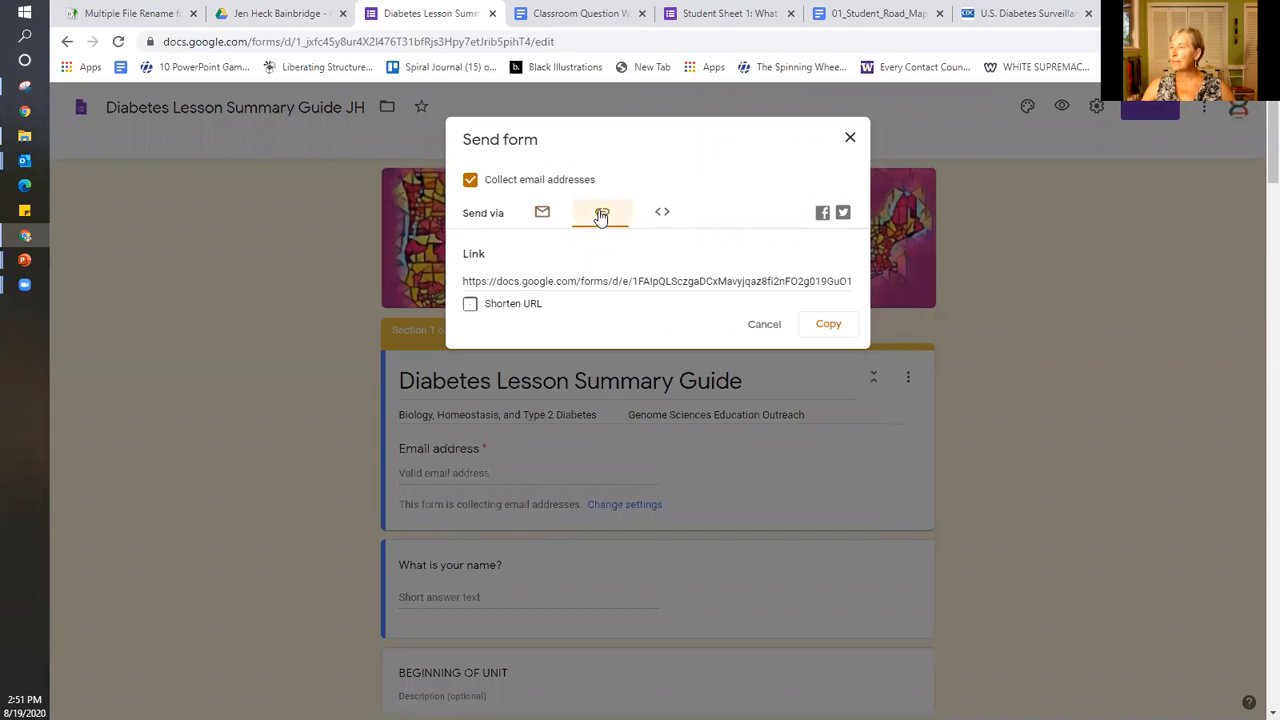
{"action": "left_click", "coordinate": [828, 325]}
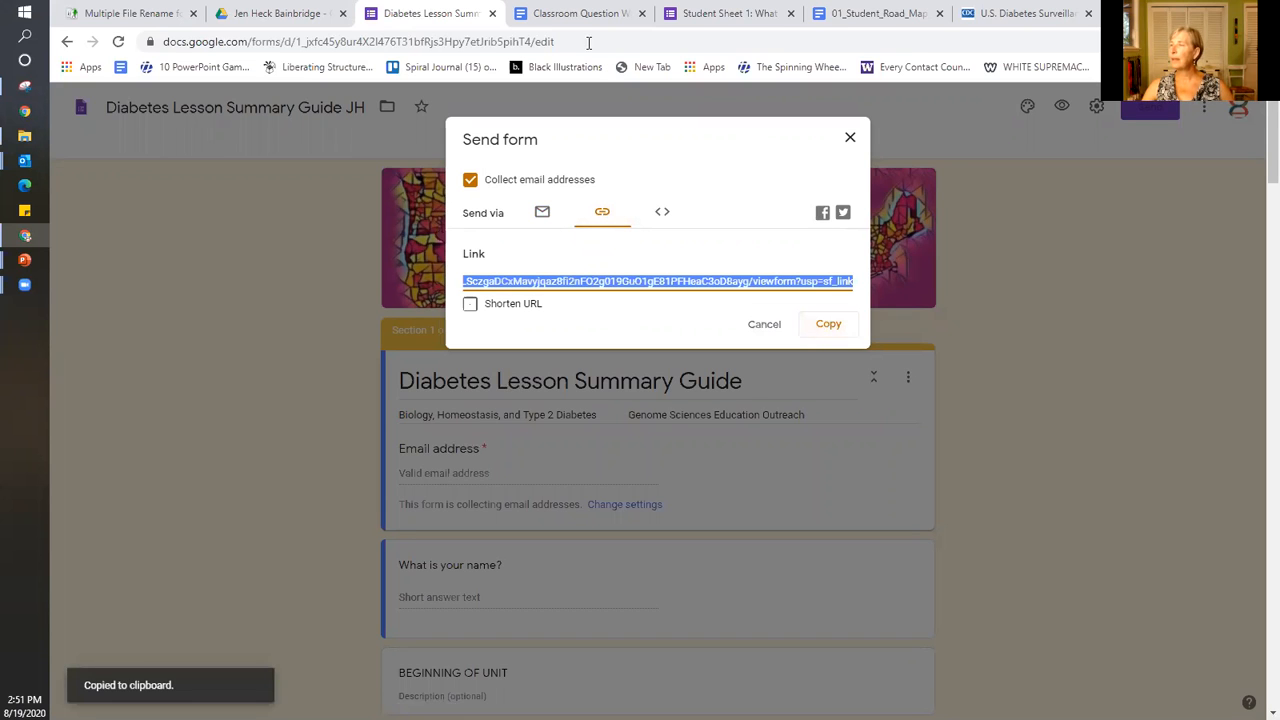
Hyperlink the selected "Diabetes Lesson Summary Guide" text in the road map with the copied form link
{"action": "left_click", "coordinate": [876, 14]}
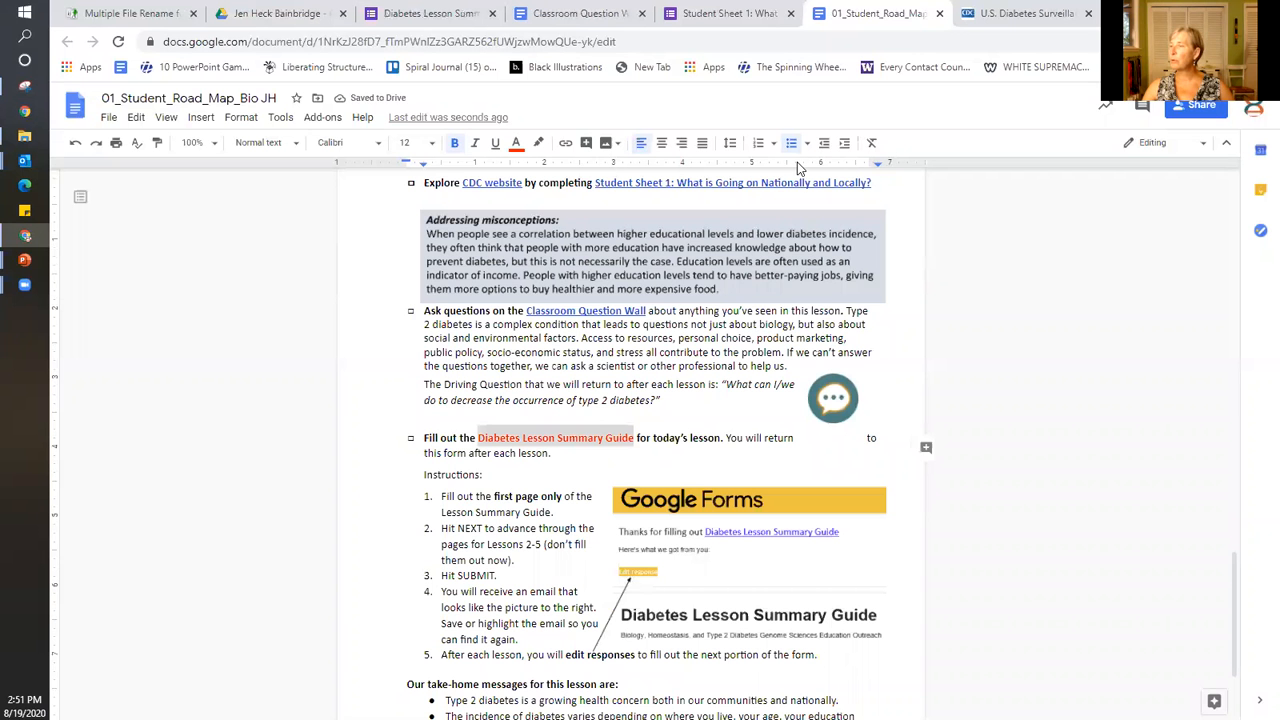
{"action": "key", "text": "ctrl+k"}
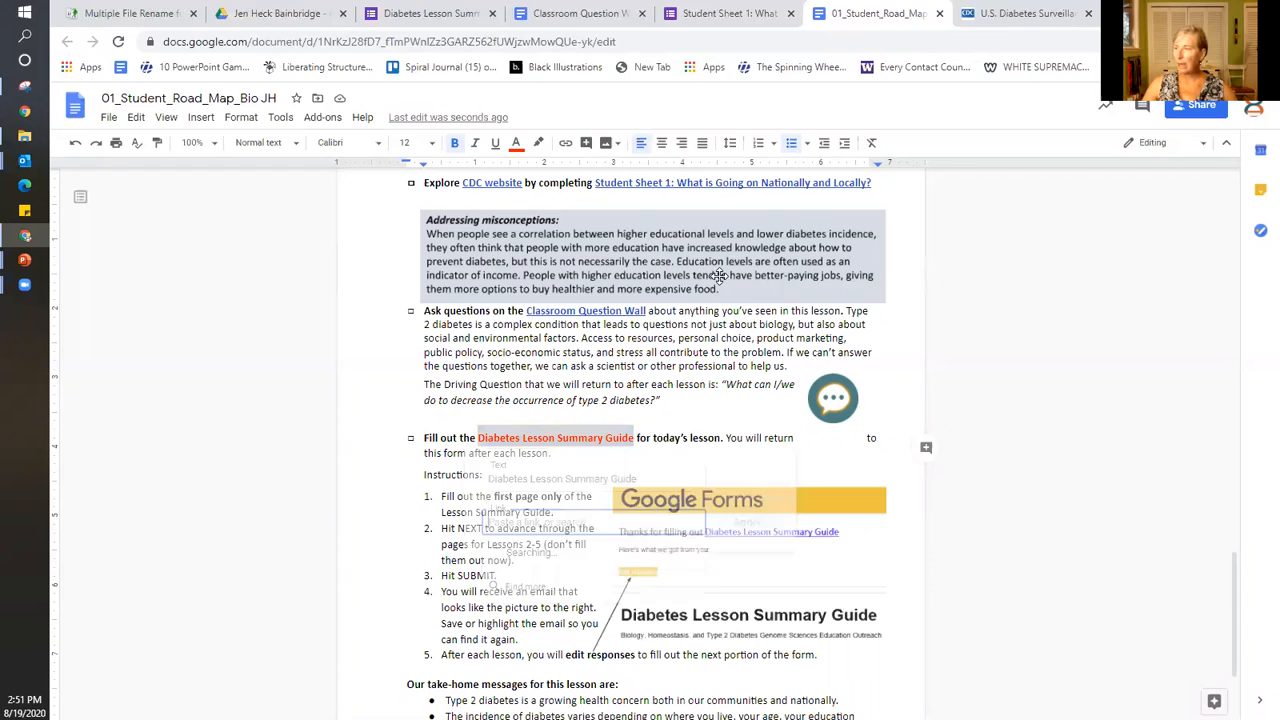
{"action": "right_click", "coordinate": [600, 519]}
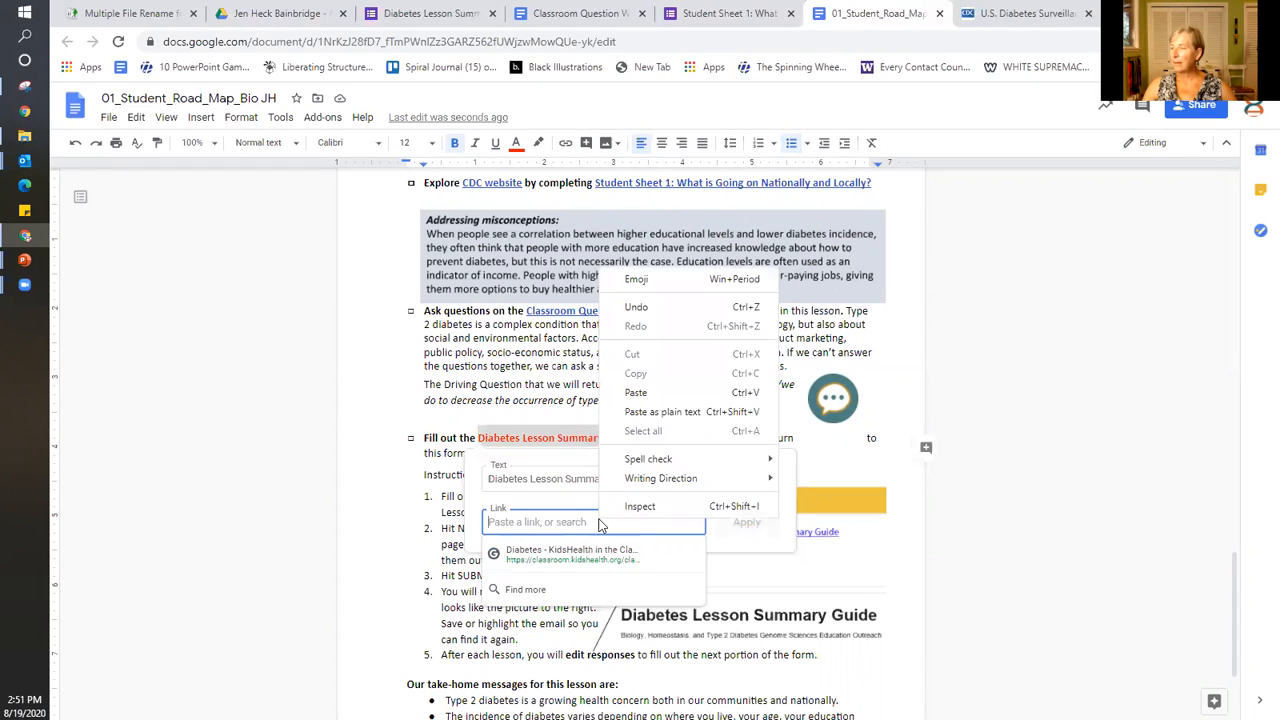
{"action": "left_click", "coordinate": [643, 391]}
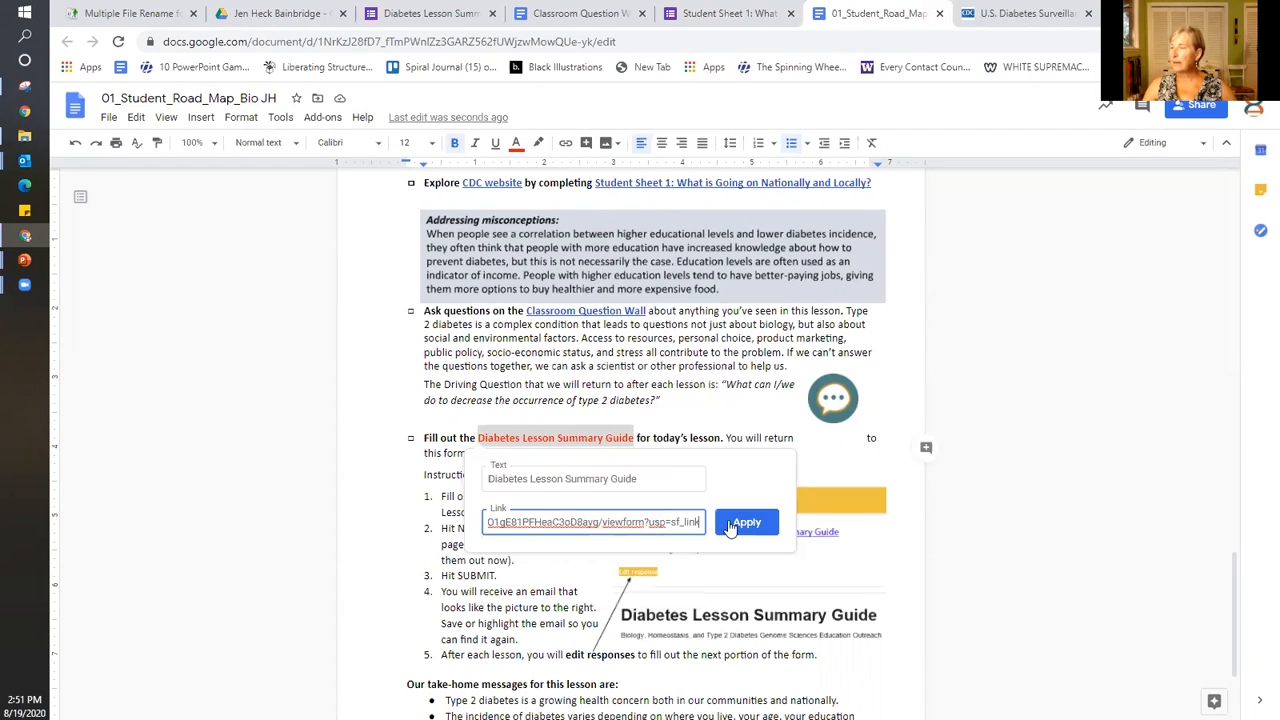
{"action": "left_click", "coordinate": [740, 522]}
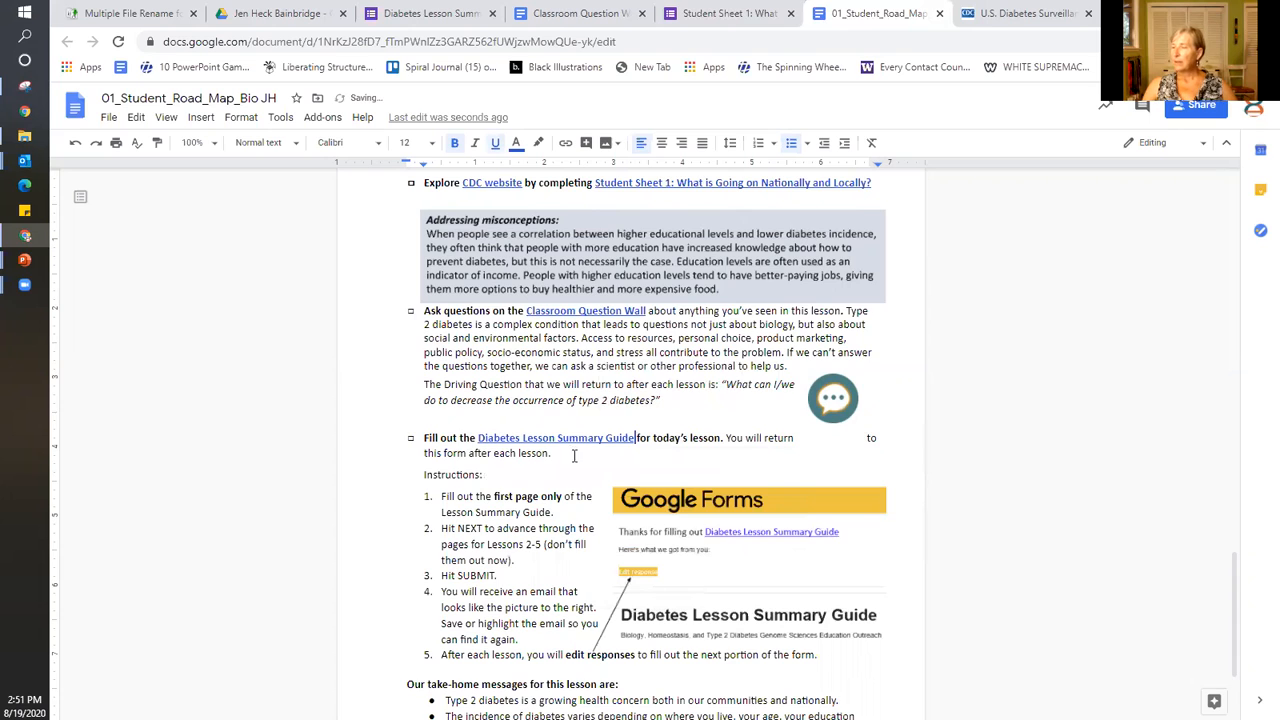
{"action": "scroll", "coordinate": [574, 456], "scroll_direction": "down", "scroll_amount": 2}
{"action": "scroll", "coordinate": [572, 620], "scroll_direction": "up", "scroll_amount": 4}
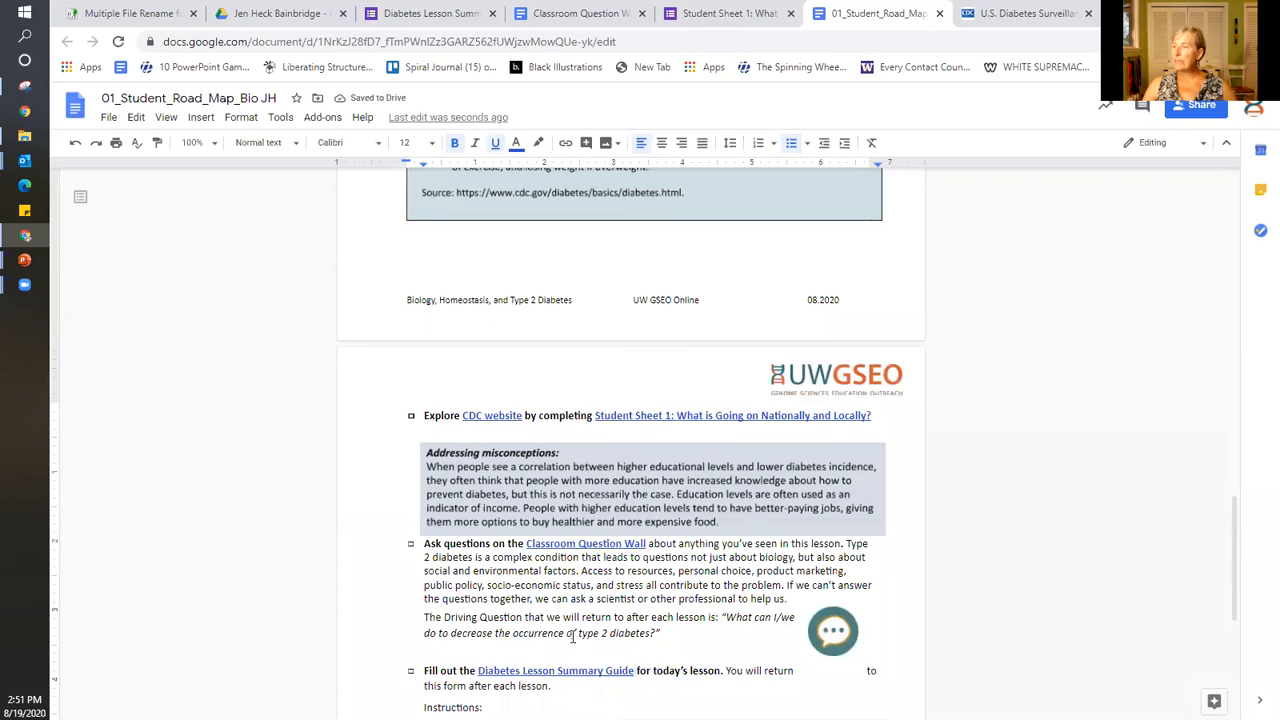
{"action": "scroll", "coordinate": [572, 638], "scroll_direction": "up", "scroll_amount": 10}
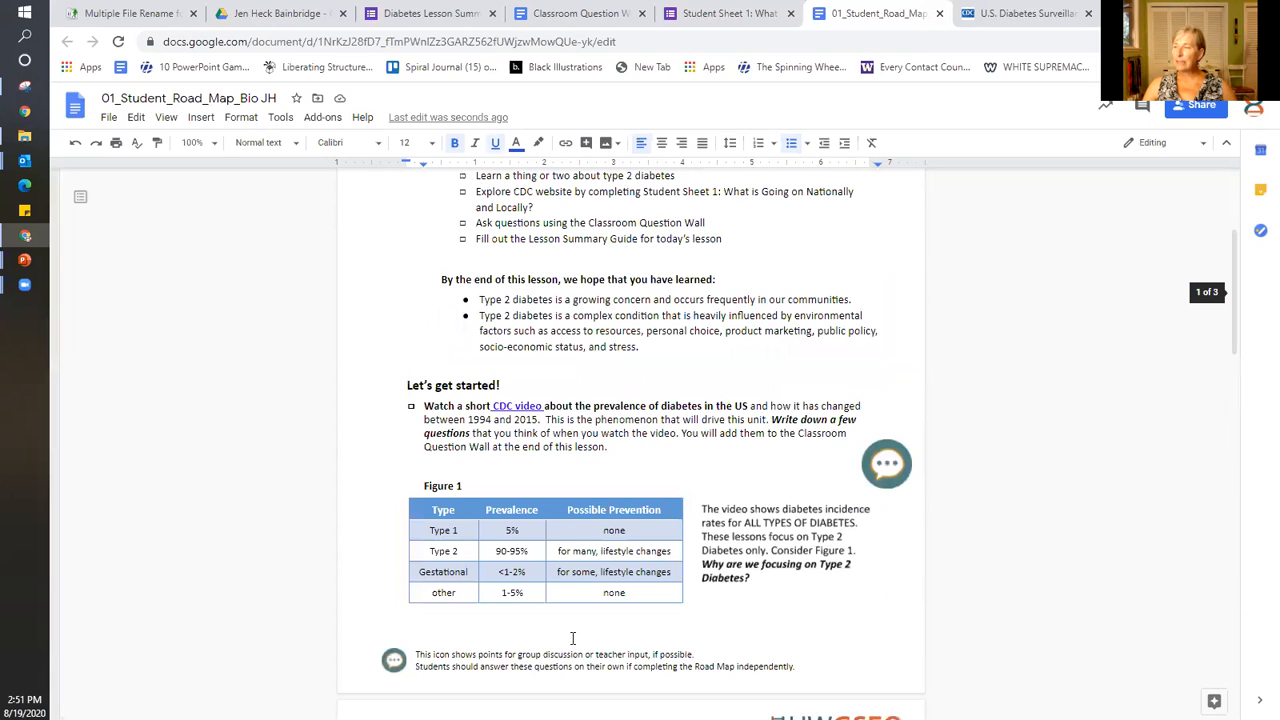
{"action": "scroll", "coordinate": [572, 638], "scroll_direction": "up", "scroll_amount": 3}
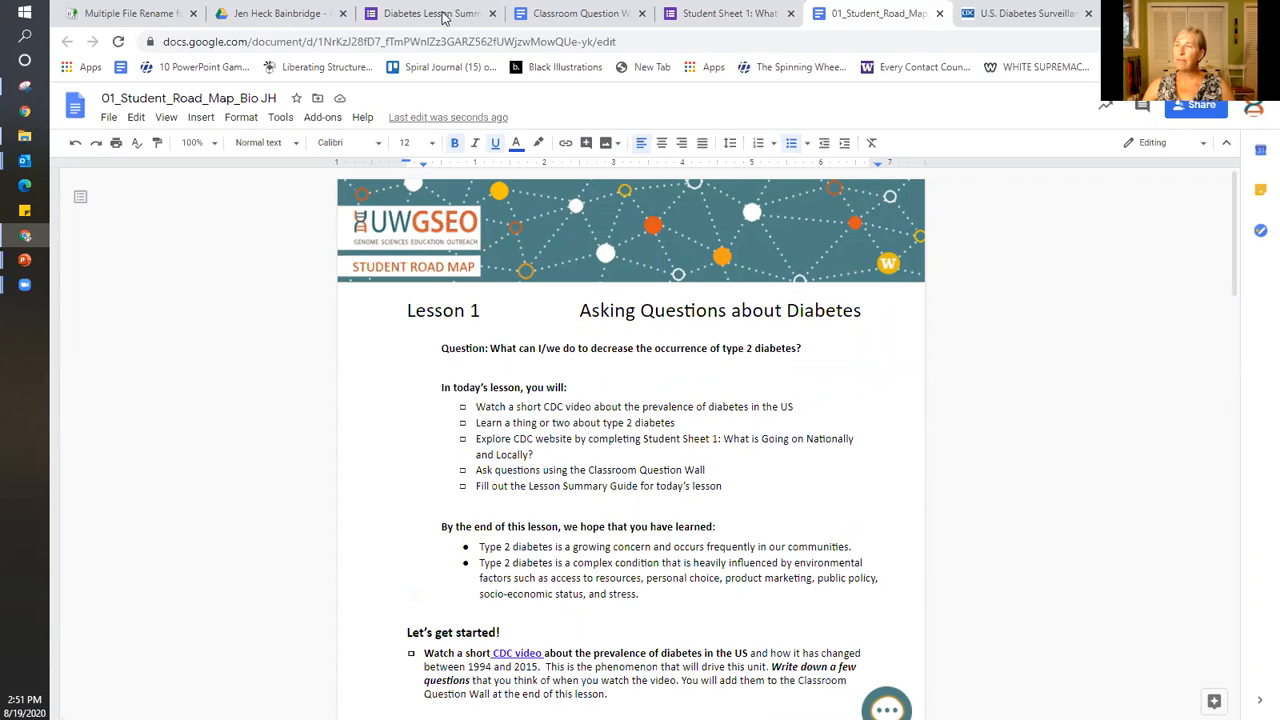
Open the Student Sheet 1: What is Going On? JH form from the Drive folder and view its responses
{"action": "left_click", "coordinate": [302, 14]}
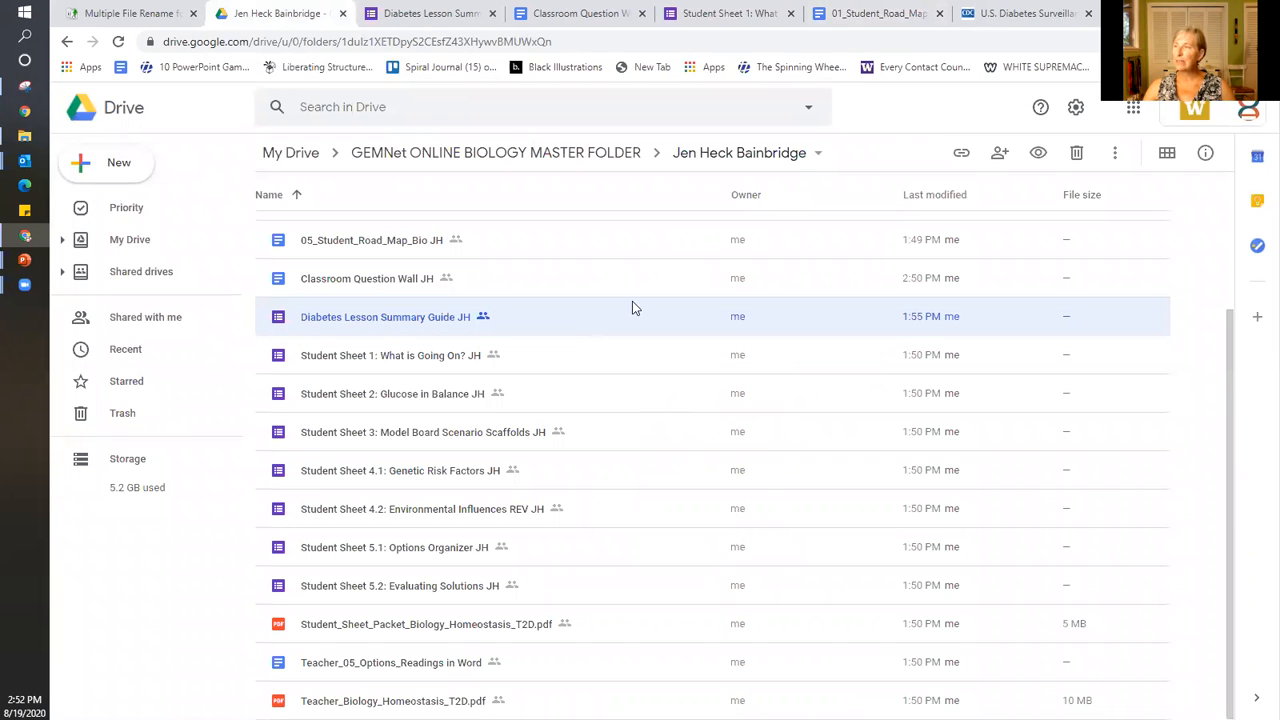
{"action": "double_click", "coordinate": [437, 357]}
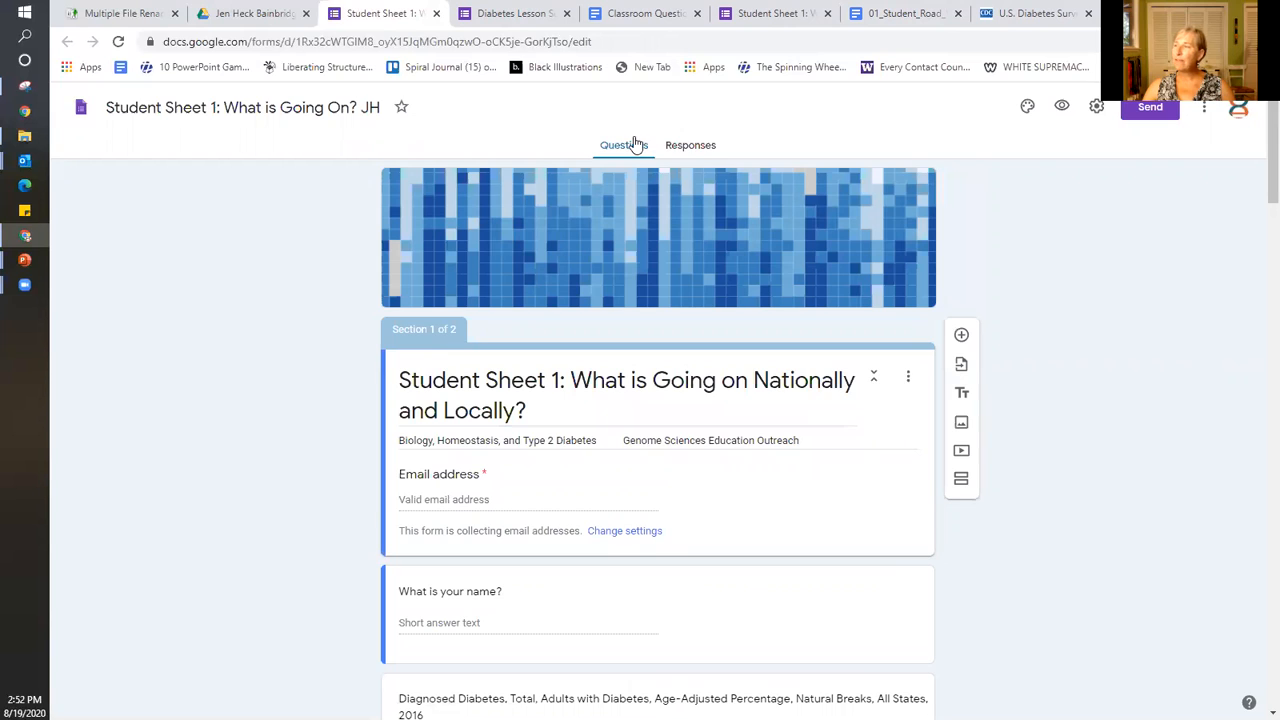
{"action": "left_click", "coordinate": [695, 150]}
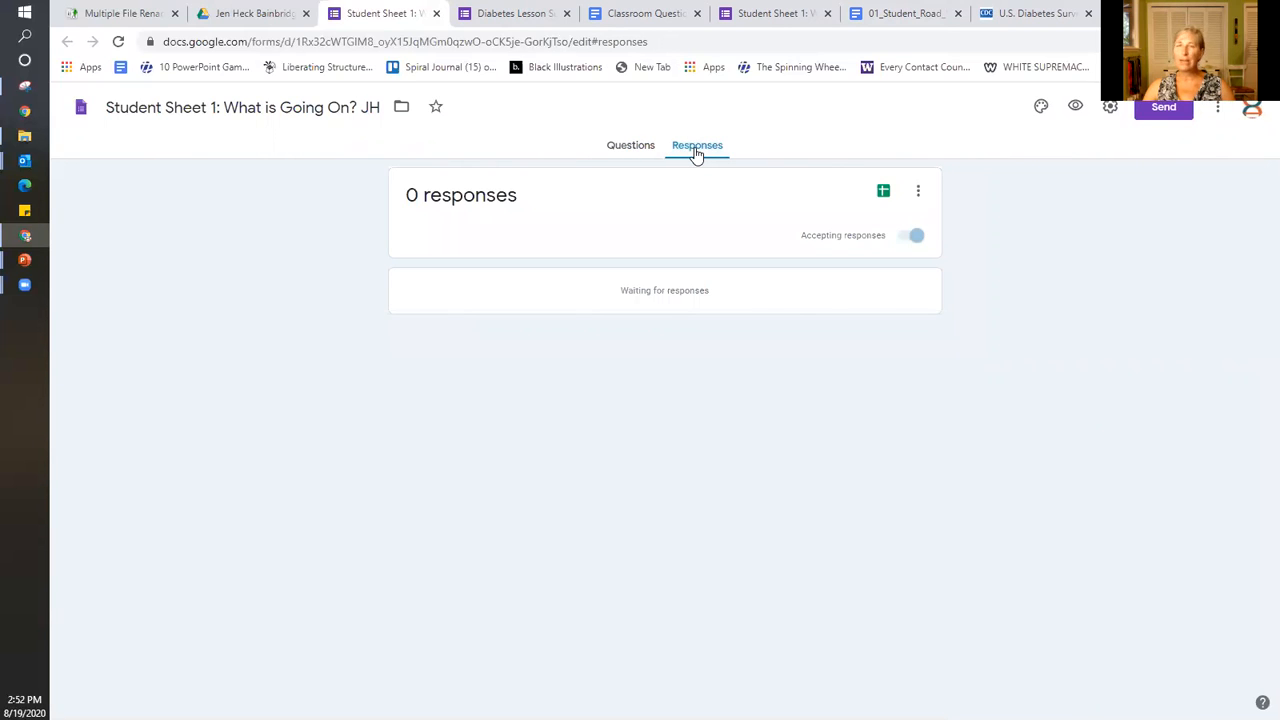